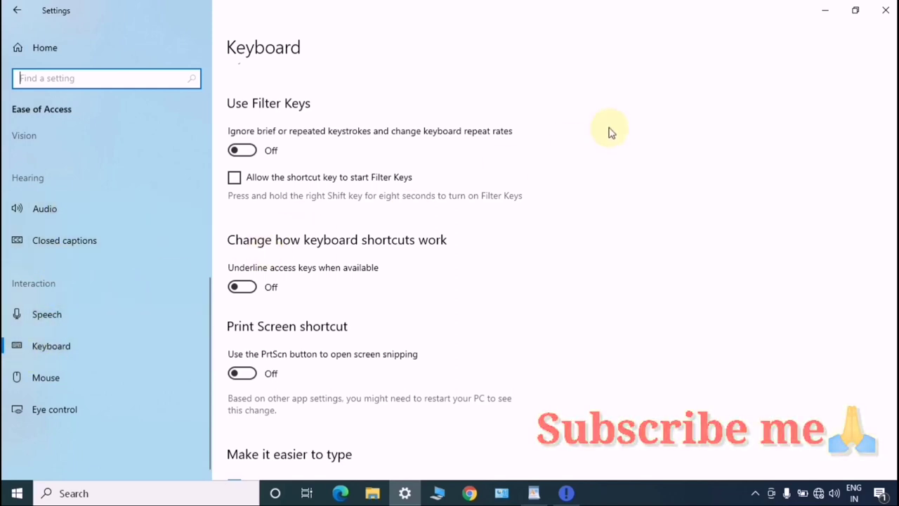
Close the open Keyboard settings and reopen the Settings home page
left_click(885, 9)
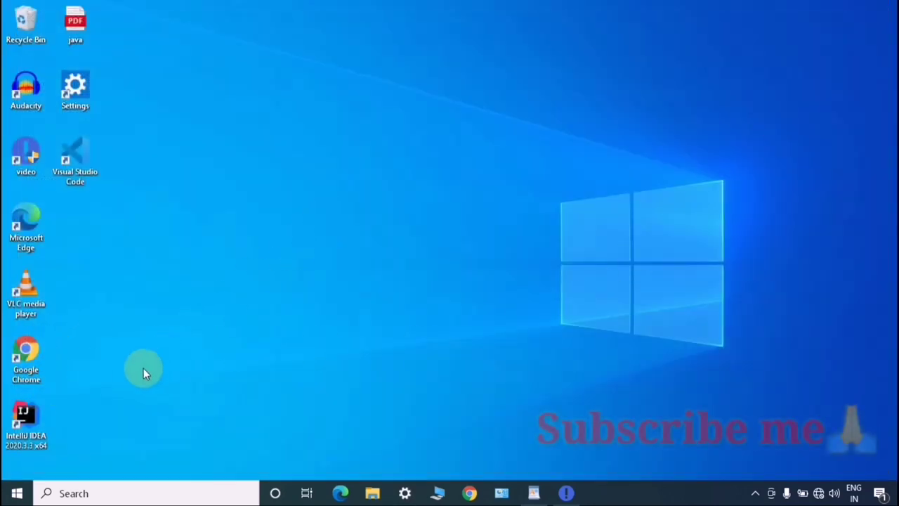
left_click(17, 493)
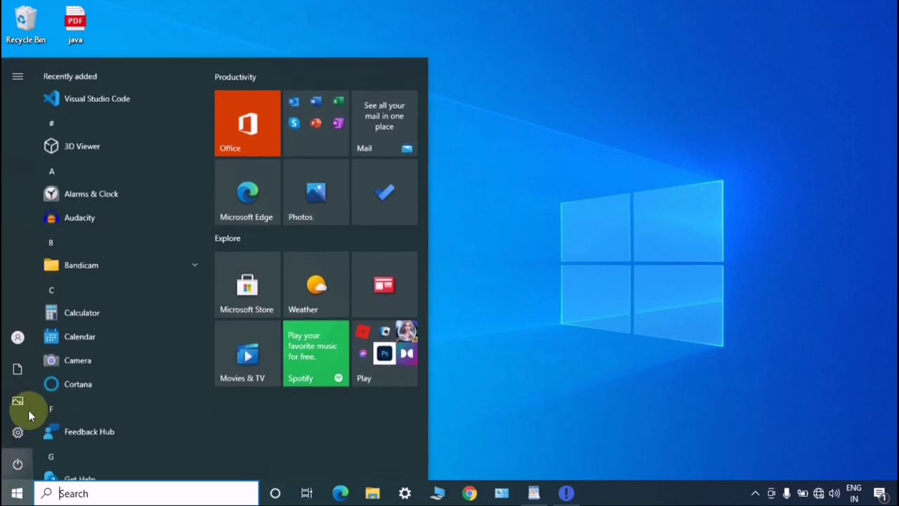
scroll(41, 390, "down", 10)
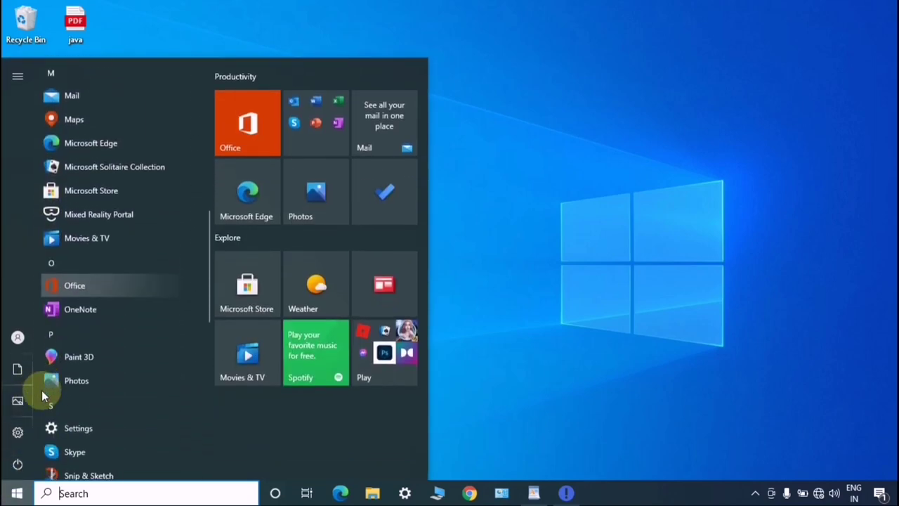
scroll(42, 389, "down", 3)
left_click(90, 260)
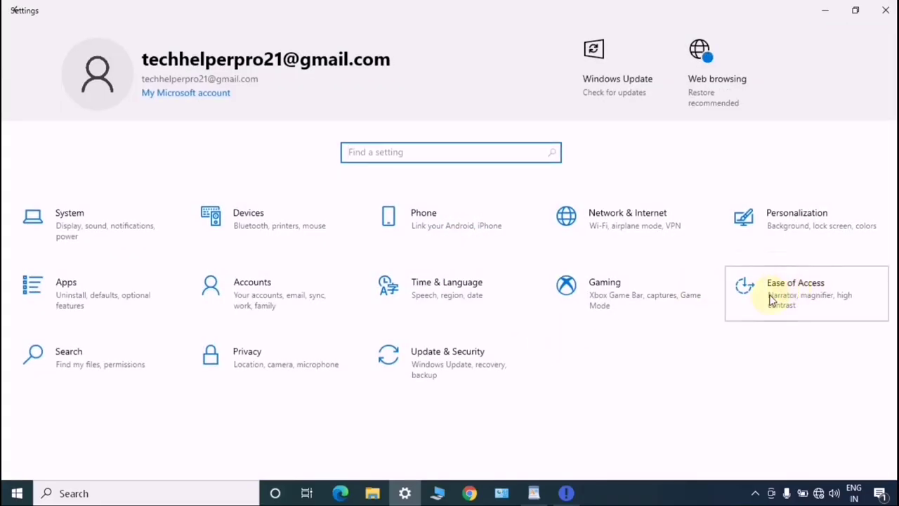
Open the Keyboard page of the Ease of Access settings
left_click(787, 291)
scroll(78, 359, "down", 5)
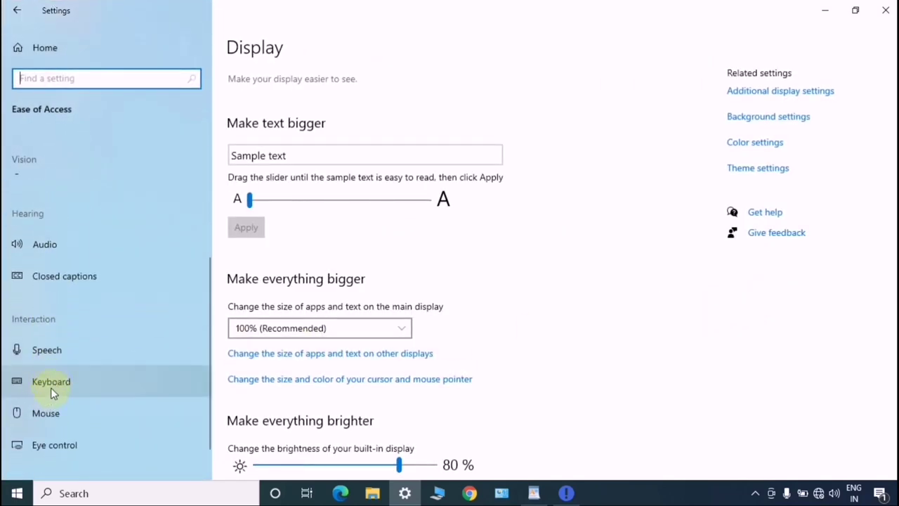
scroll(21, 221, "up", 1)
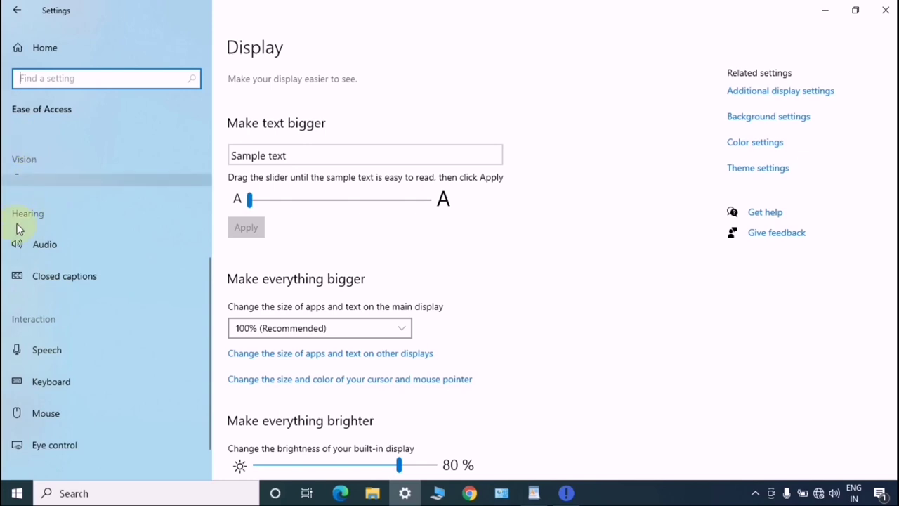
scroll(33, 280, "up", 3)
scroll(105, 183, "down", 3)
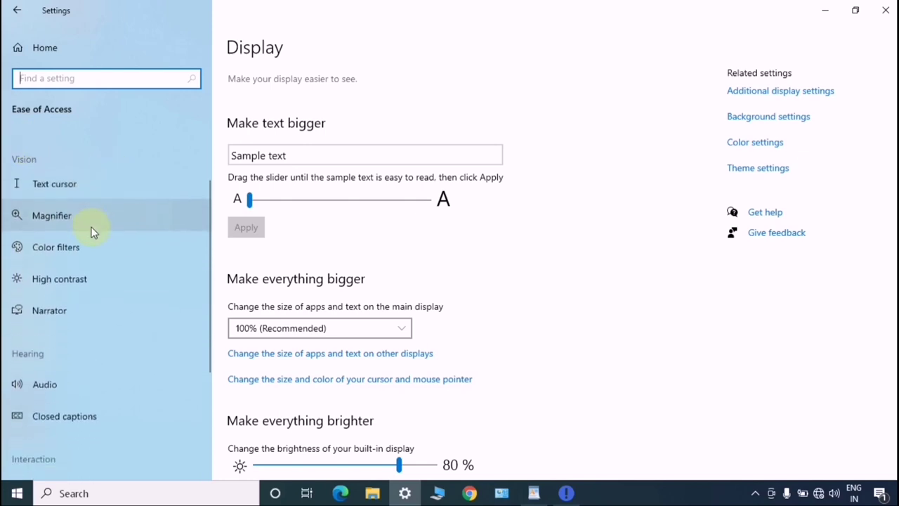
scroll(91, 234, "down", 2)
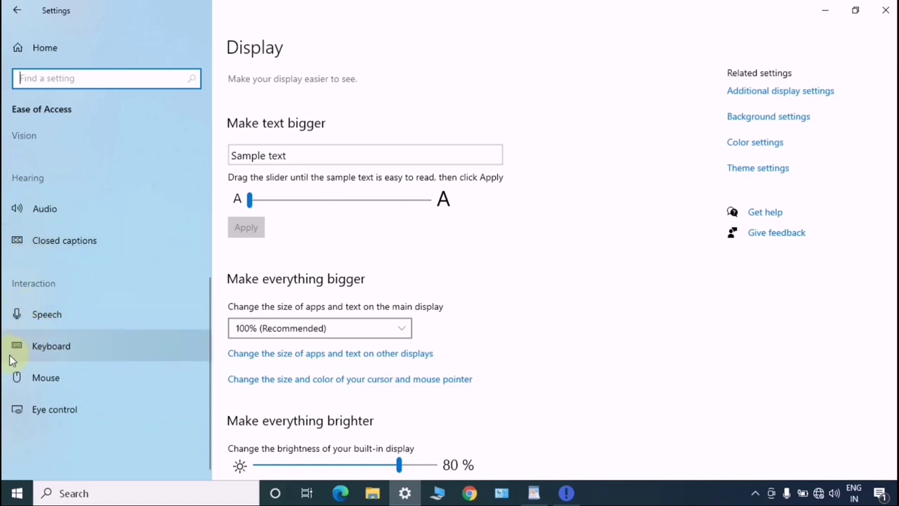
left_click(44, 347)
Review the keyboard accessibility options and the list of key topics in the WordPad document
scroll(325, 248, "down", 1)
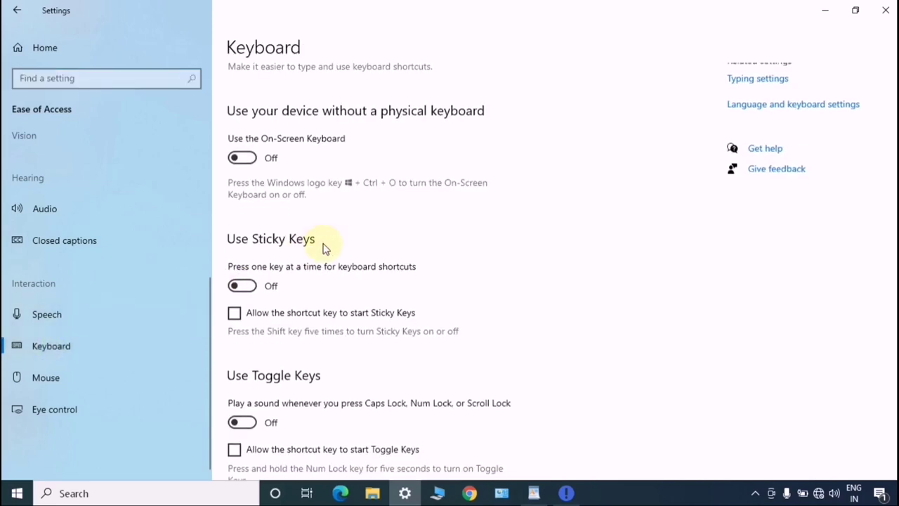
scroll(325, 247, "down", 8)
scroll(325, 249, "up", 3)
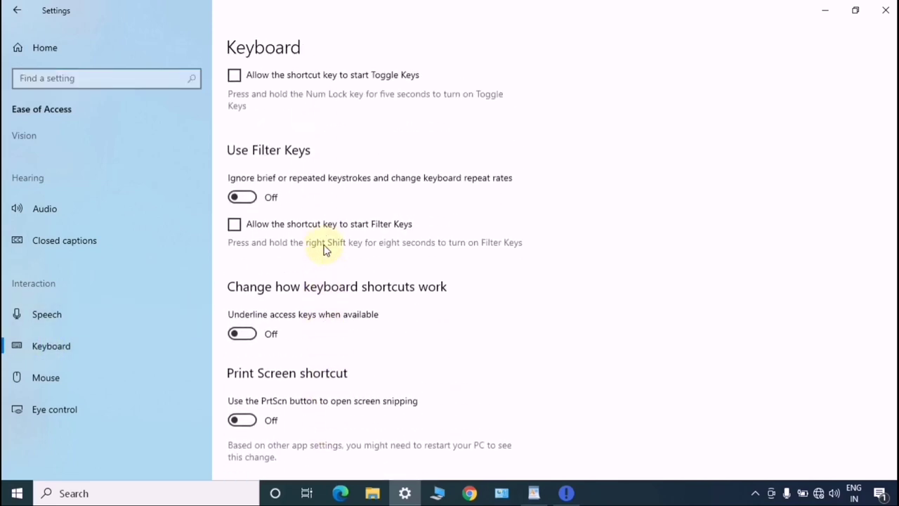
scroll(324, 249, "up", 5)
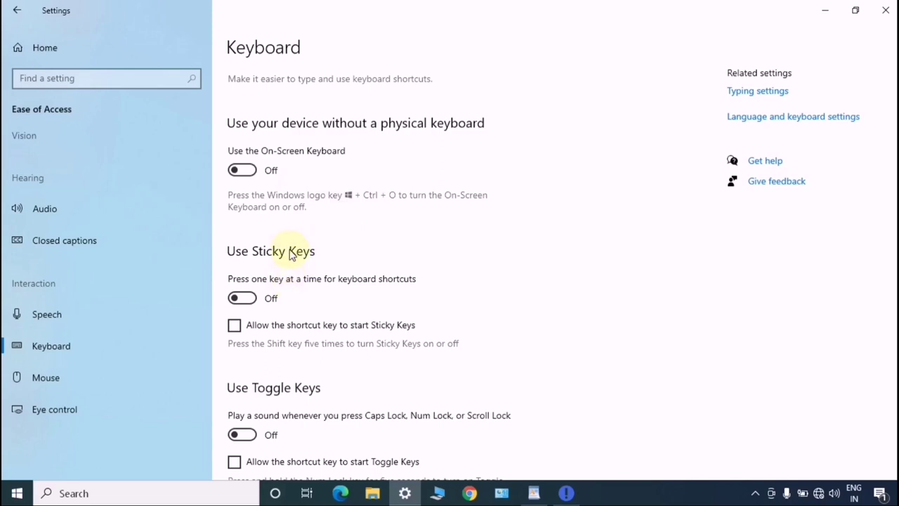
left_click(534, 494)
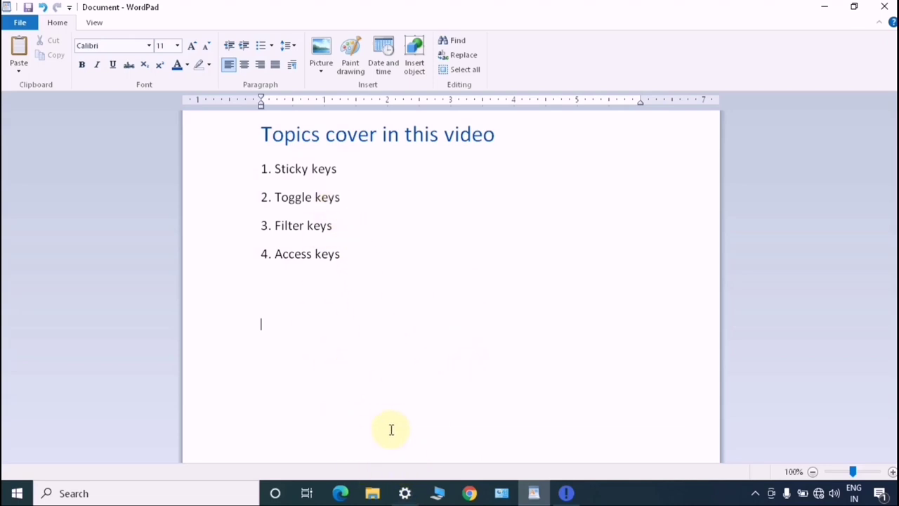
left_click(403, 494)
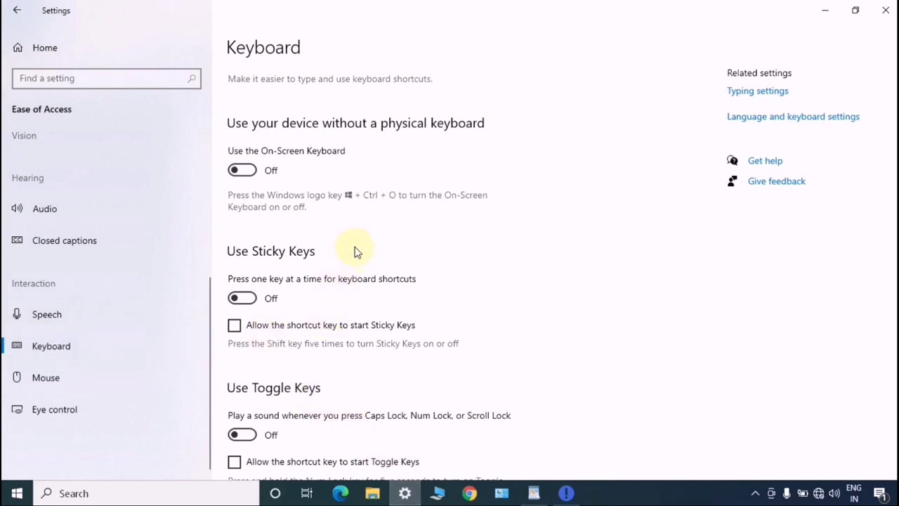
scroll(357, 248, "down", 3)
scroll(357, 249, "up", 3)
Turn on the On-Screen Keyboard and close it, twice
left_click(245, 173)
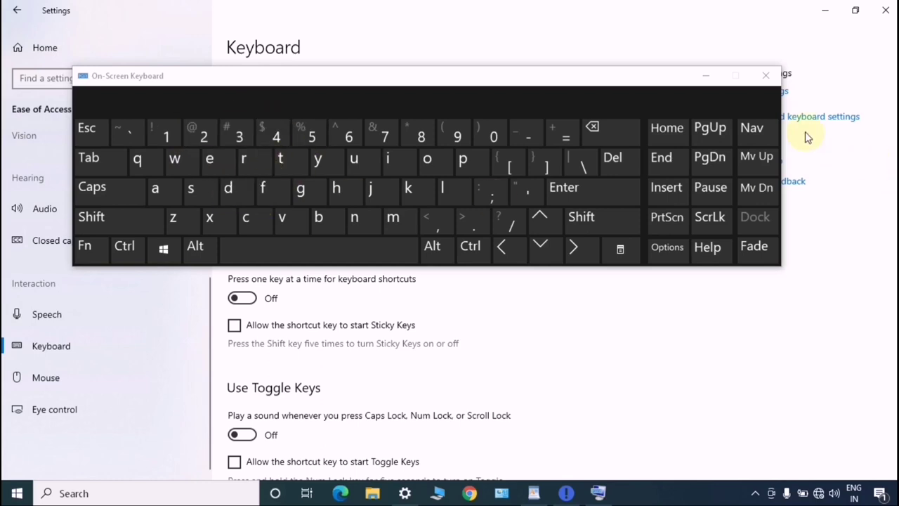
left_click(768, 76)
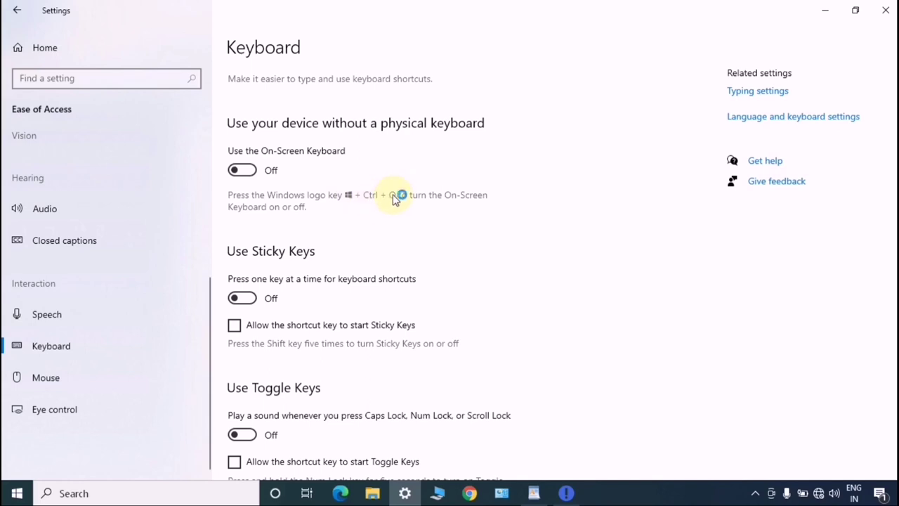
key("super+ctrl+o")
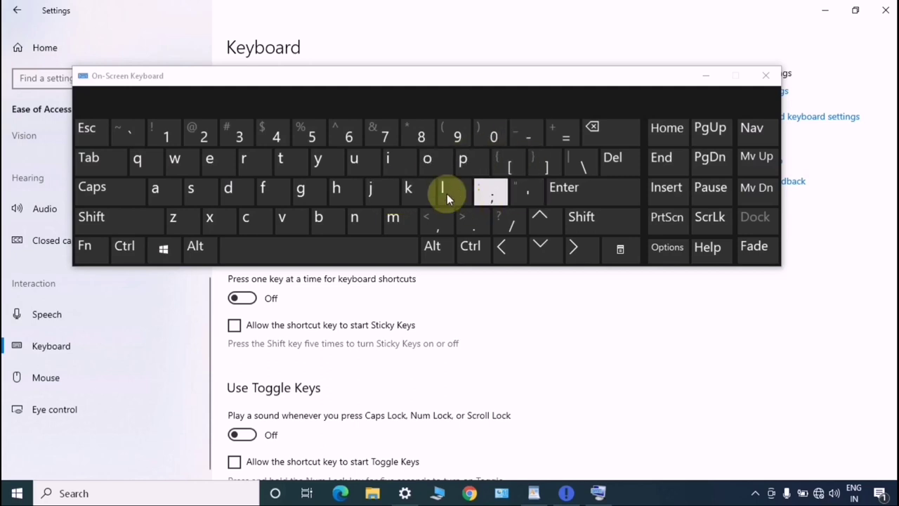
left_click(760, 78)
Switch to WordPad, highlight the four listed key topics, and return to the Sticky Keys section in Settings
scroll(538, 297, "down", 3)
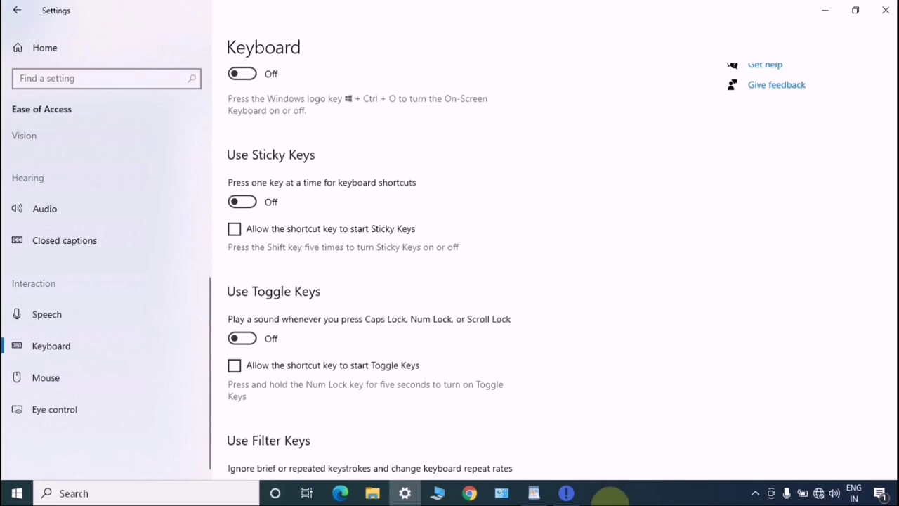
left_click(531, 495)
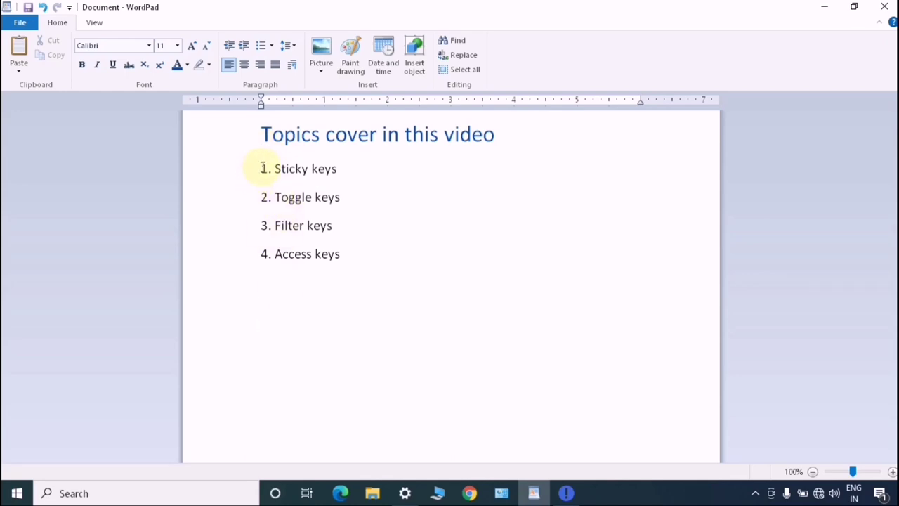
left_click_drag(263, 169, 344, 262)
left_click(405, 493)
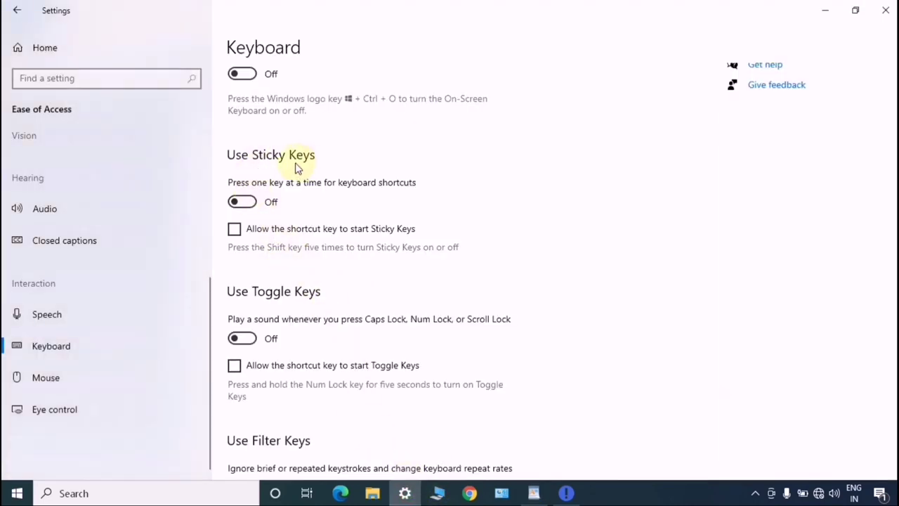
Turn Sticky Keys on, switch it off, and turn it back on
left_click(243, 203)
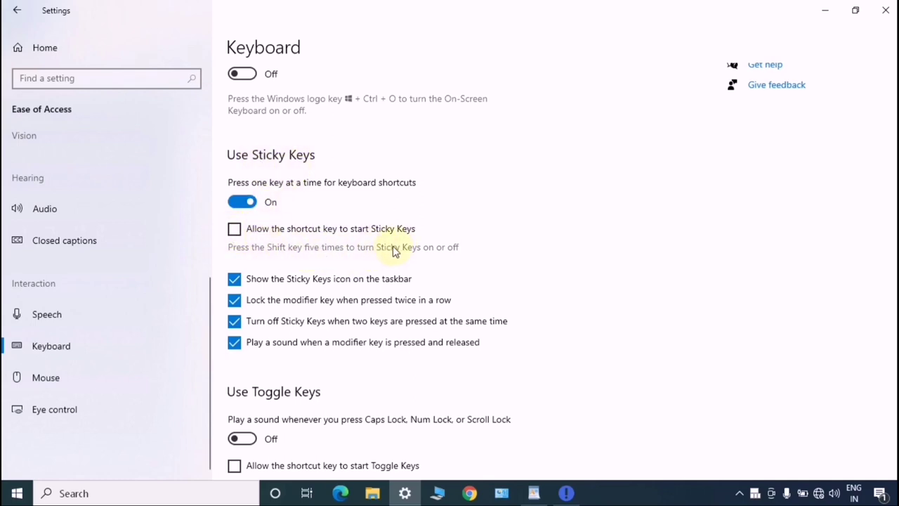
left_click(234, 231)
left_click(249, 204)
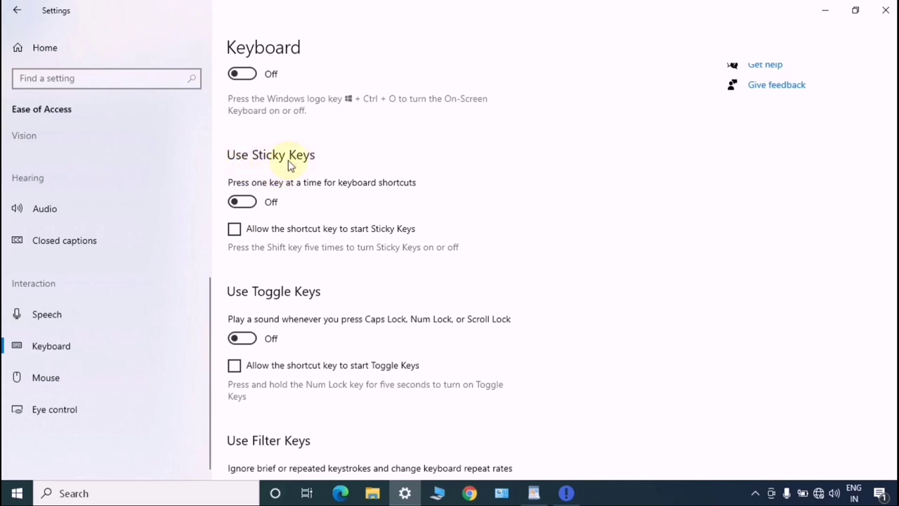
left_click(246, 202)
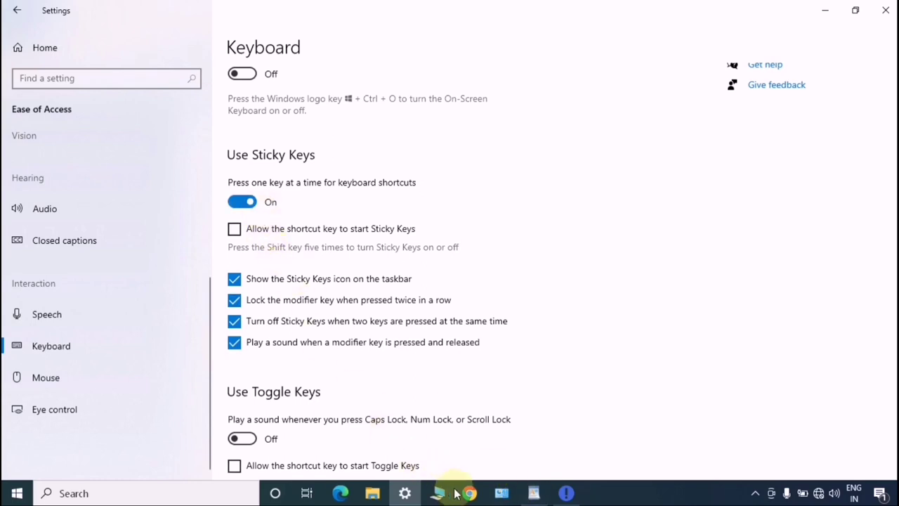
In the WordPad document, copy the four numbered key topics and paste them below the original list
left_click(534, 493)
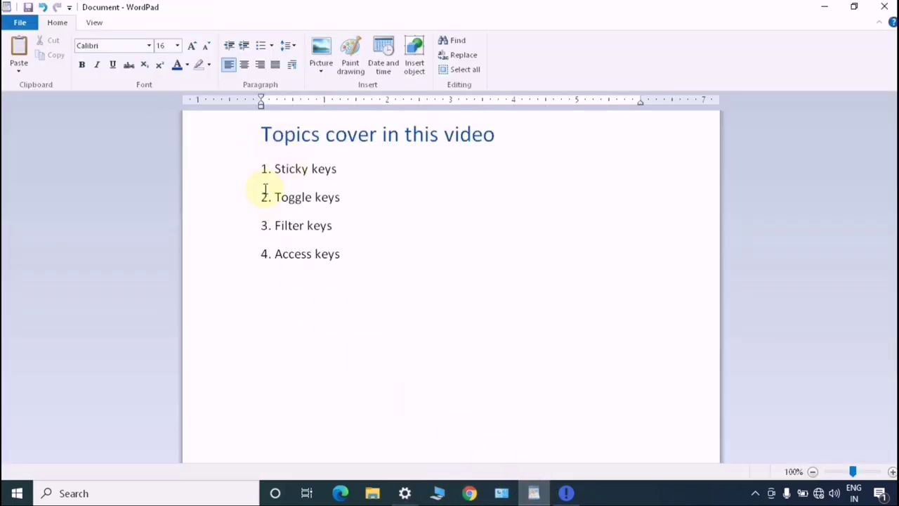
left_click_drag(261, 168, 327, 253)
key("ctrl+c")
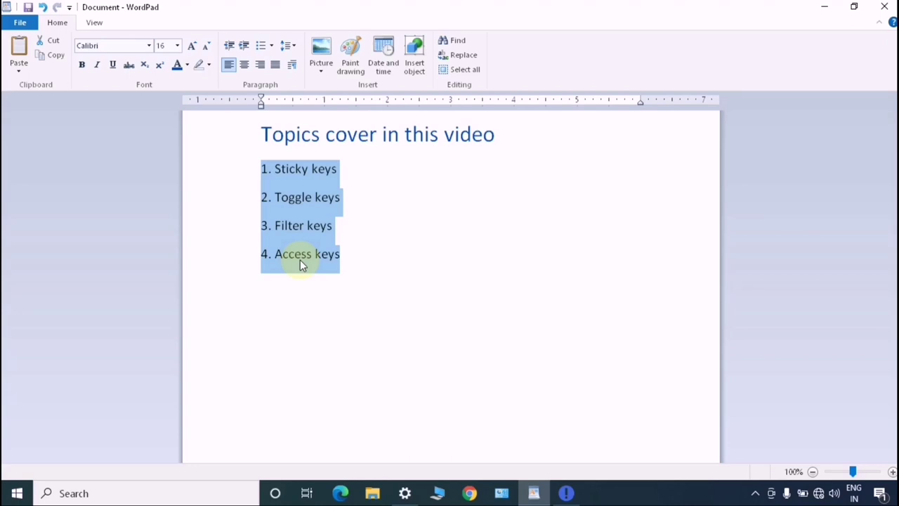
left_click(357, 269)
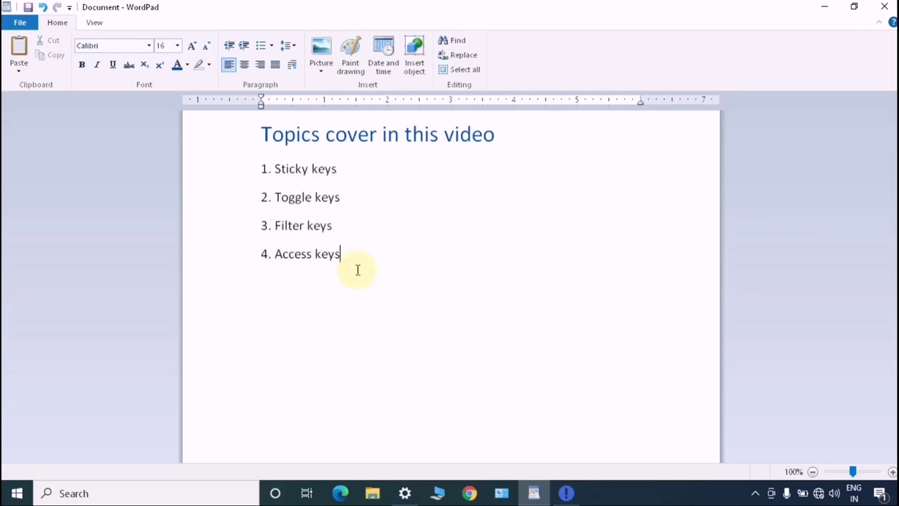
key("Return")
key("ctrl+v")
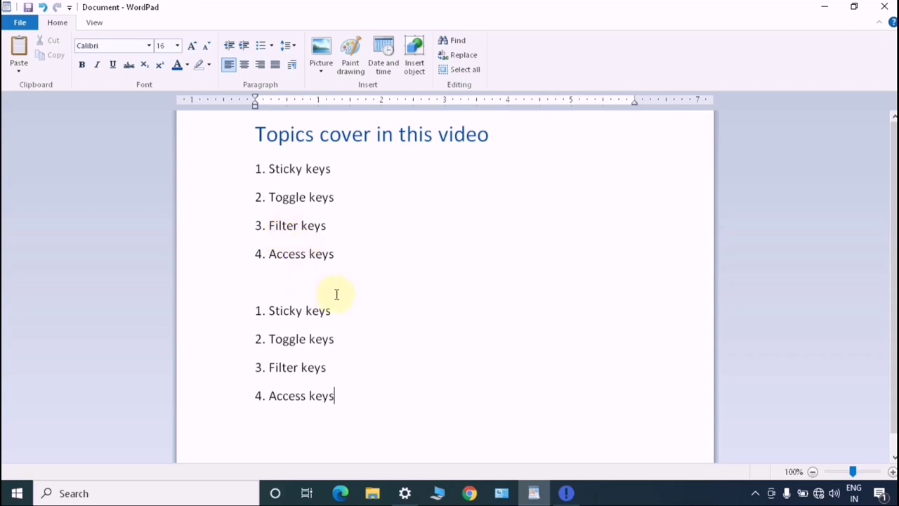
Select all the text in the document and clear the selection
key("ctrl+a")
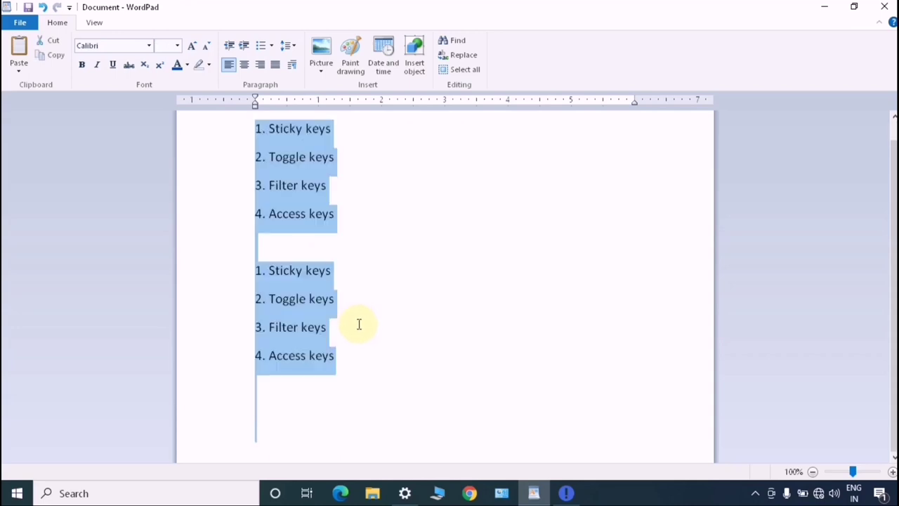
scroll(344, 309, "up", 1)
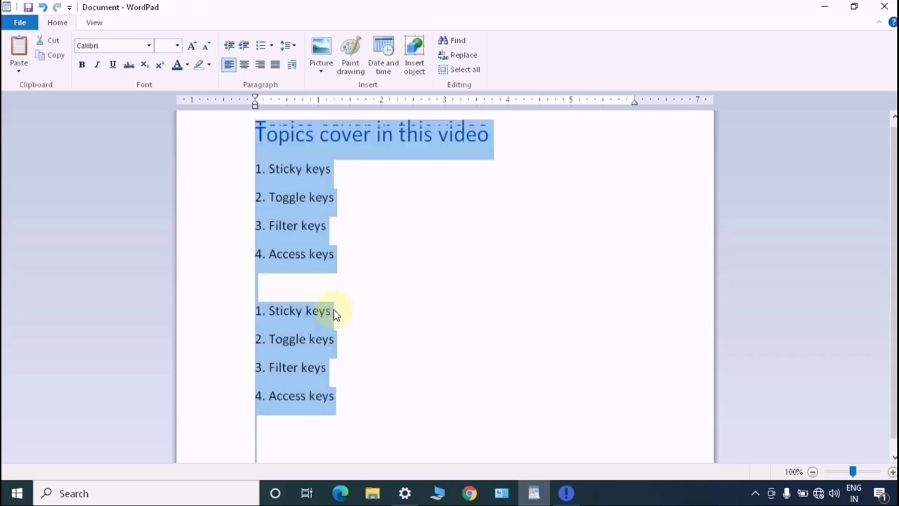
left_click(397, 211)
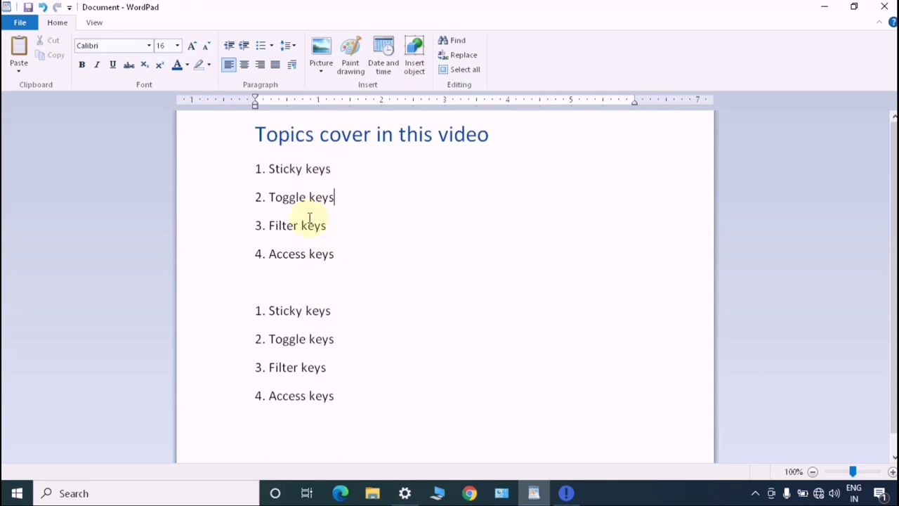
In Settings, allow the shortcut key to start Sticky Keys and review the other Sticky Keys options
left_click(405, 493)
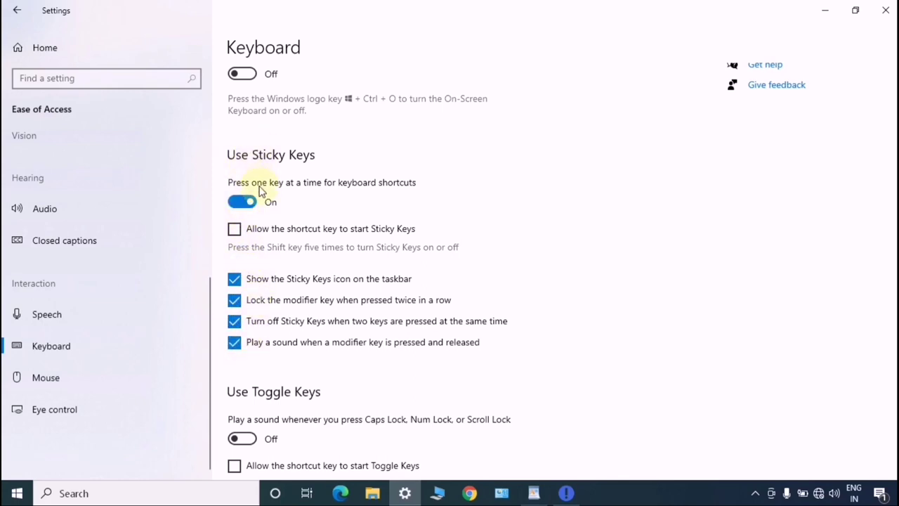
left_click(234, 227)
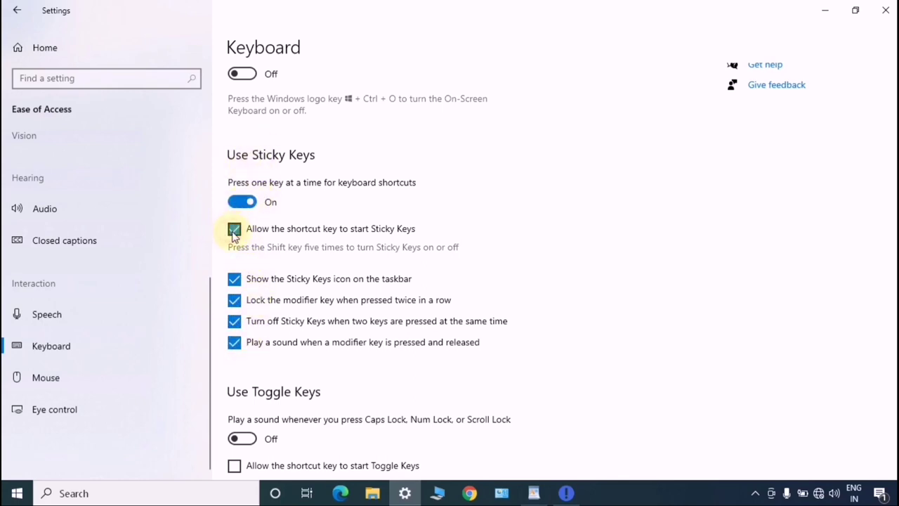
scroll(253, 218, "down", 1)
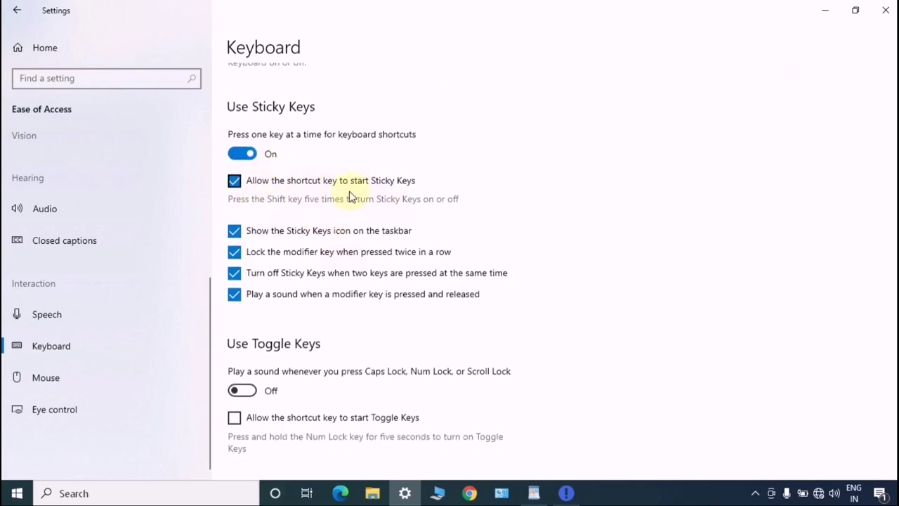
scroll(260, 220, "down", 1)
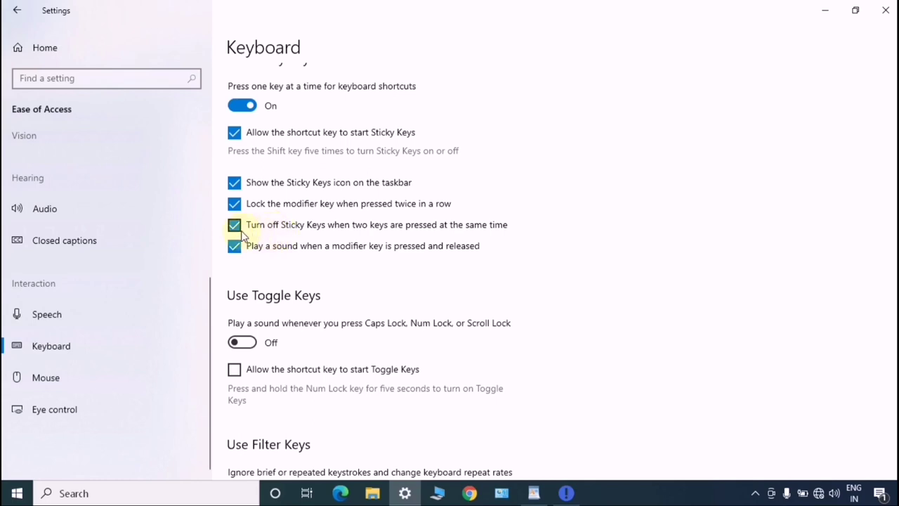
scroll(280, 228, "up", 3)
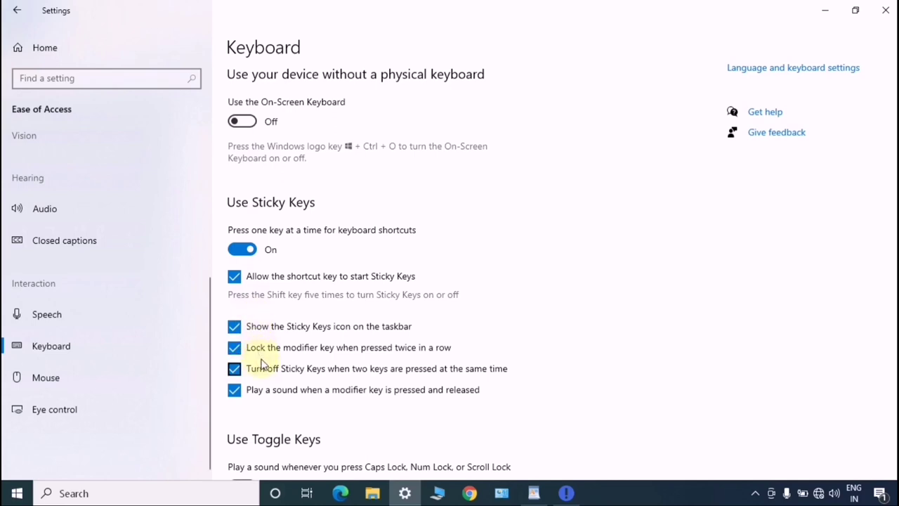
scroll(272, 275, "up", 1)
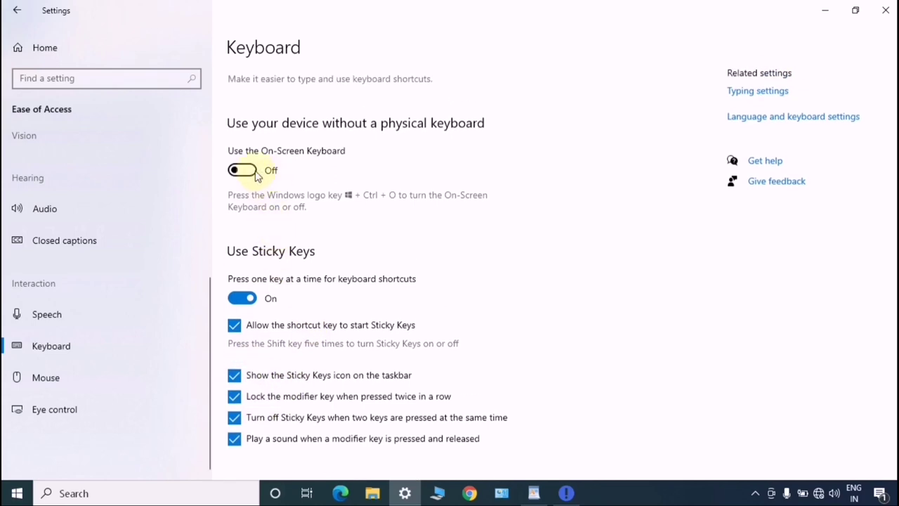
Review the Sticky Keys options down to the Toggle Keys section, and check the topic list in the WordPad document
scroll(256, 201, "down", 1)
scroll(245, 288, "down", 1)
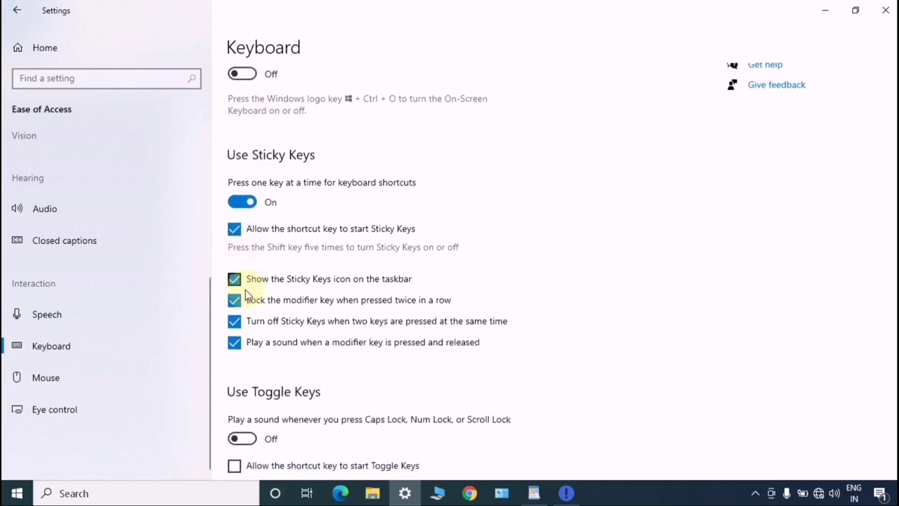
scroll(321, 345, "down", 1)
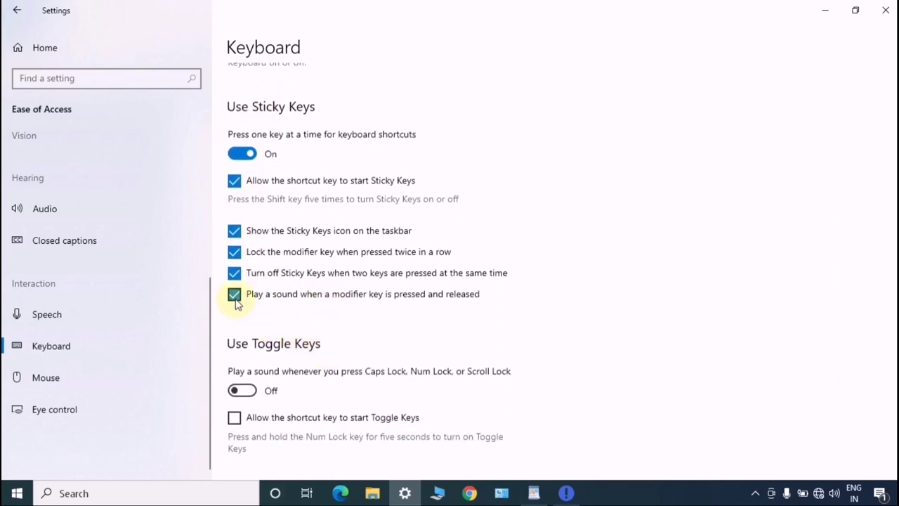
scroll(237, 303, "down", 1)
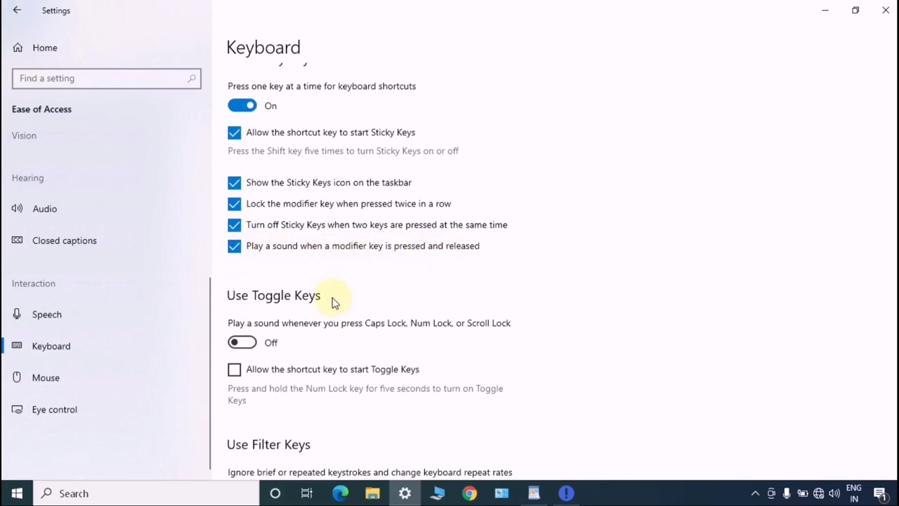
scroll(333, 302, "up", 1)
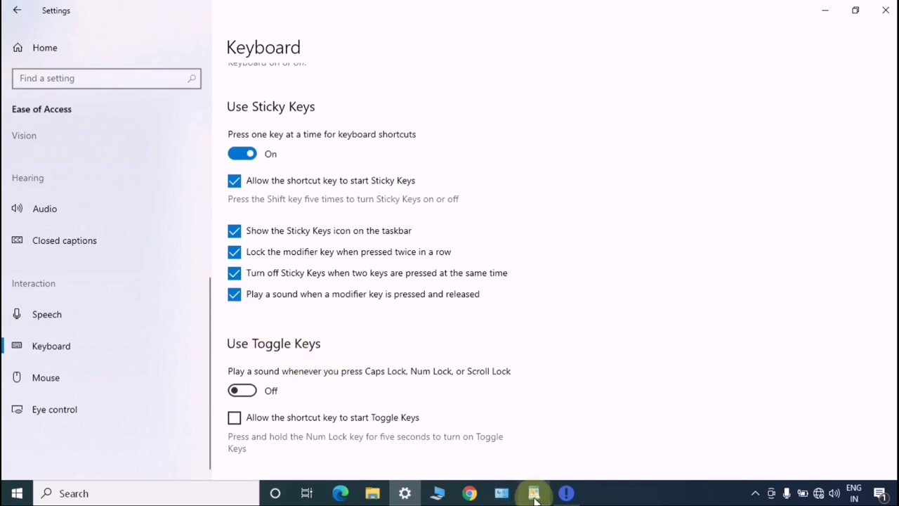
left_click(534, 495)
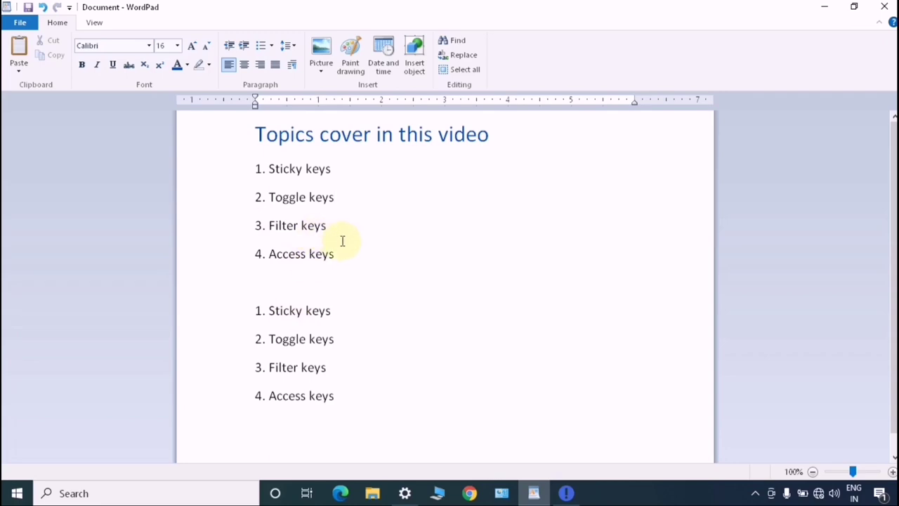
left_click(567, 495)
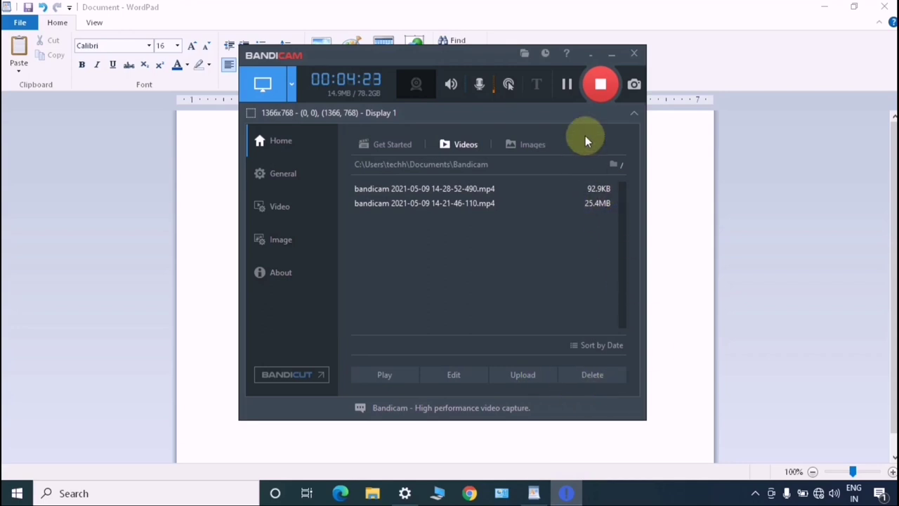
left_click(611, 56)
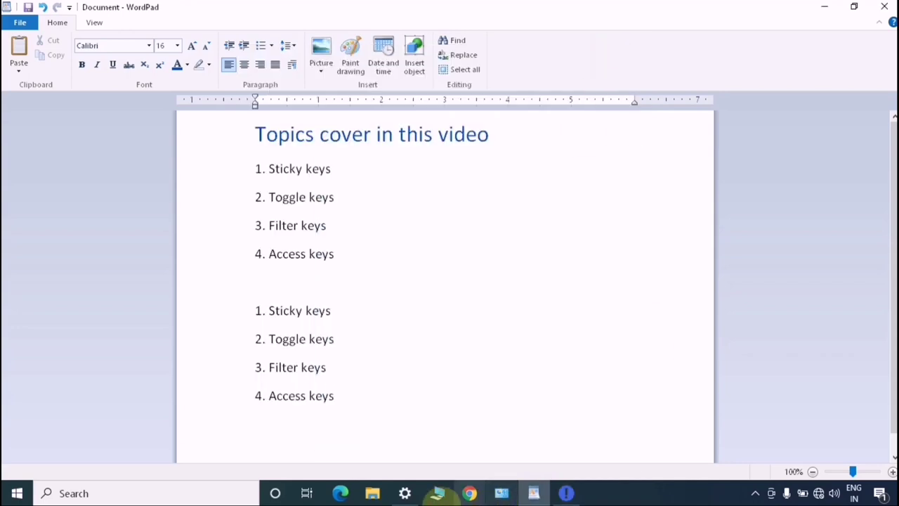
left_click(397, 496)
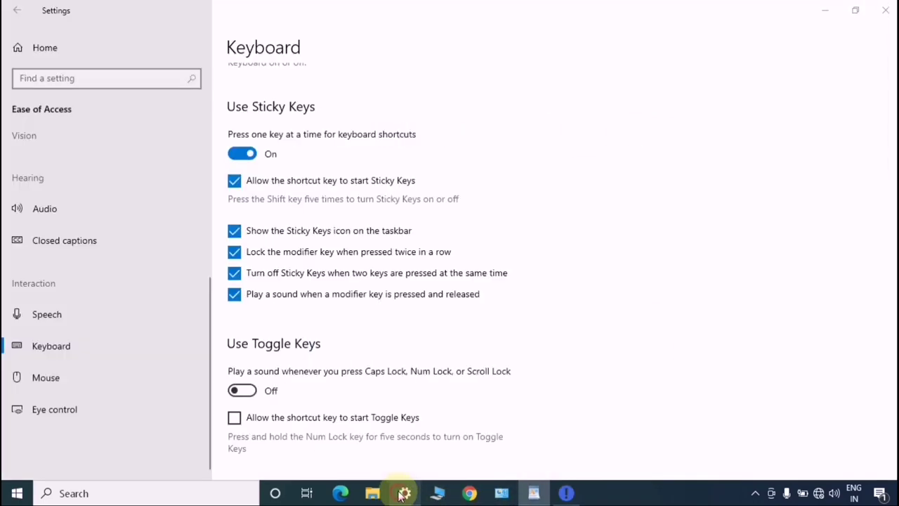
Disable the Sticky Keys sound for modifier key presses, visit the WordPad document, and enable the sound again in Settings
left_click(234, 295)
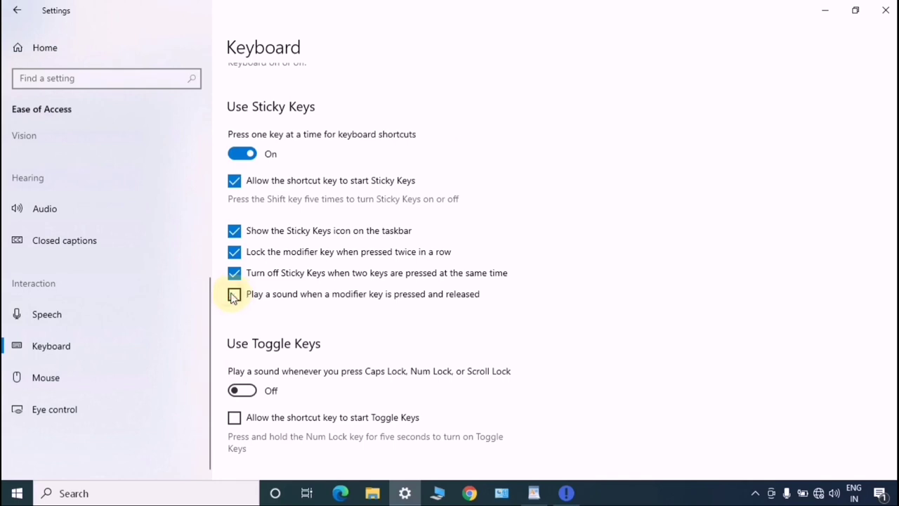
left_click(534, 494)
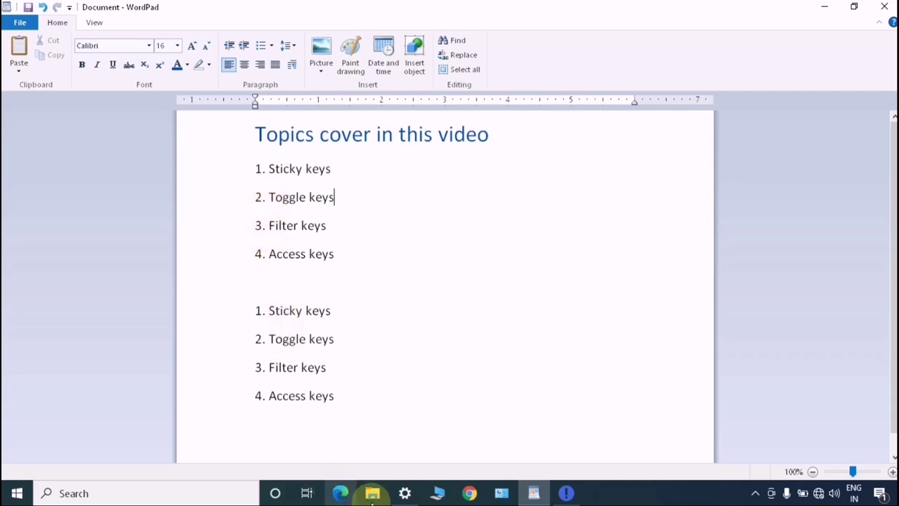
left_click(404, 493)
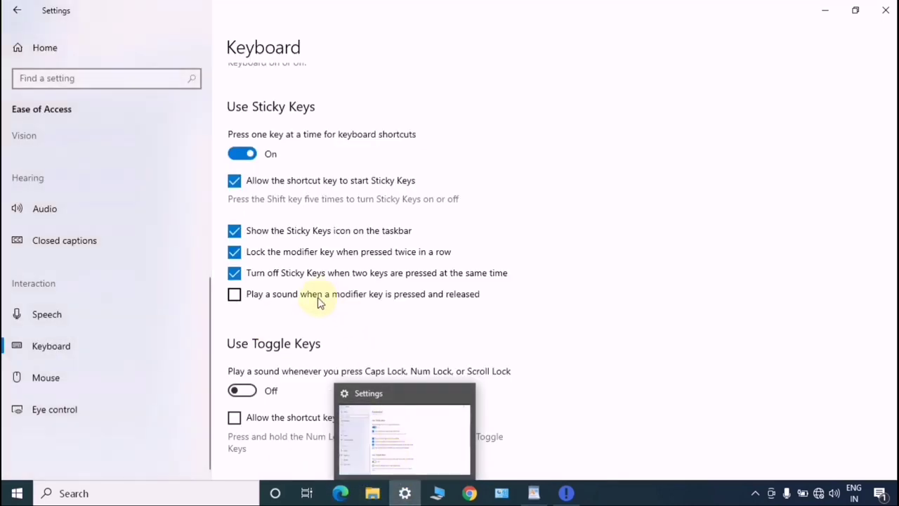
left_click(317, 295)
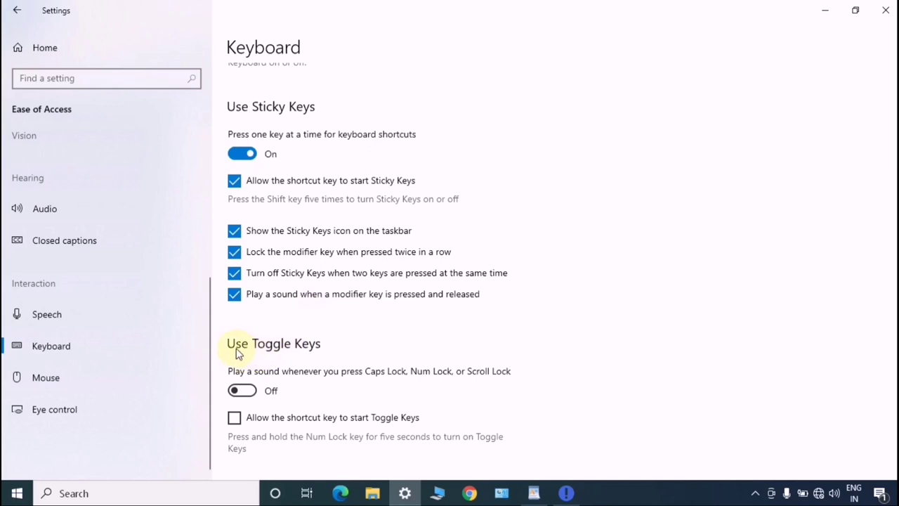
Turn Sticky Keys off
left_click(254, 154)
scroll(239, 278, "down", 1)
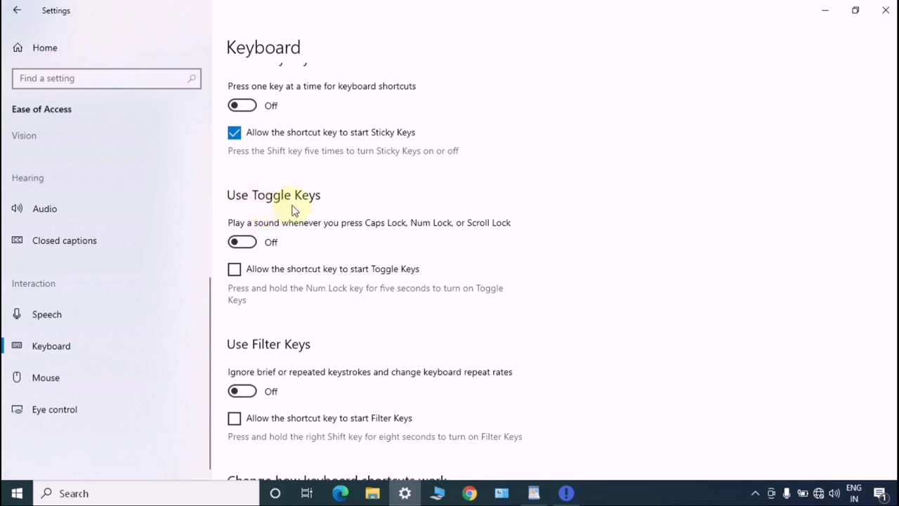
Turn Toggle Keys on, switch it back and forth to demonstrate it, and leave it off
left_click(248, 242)
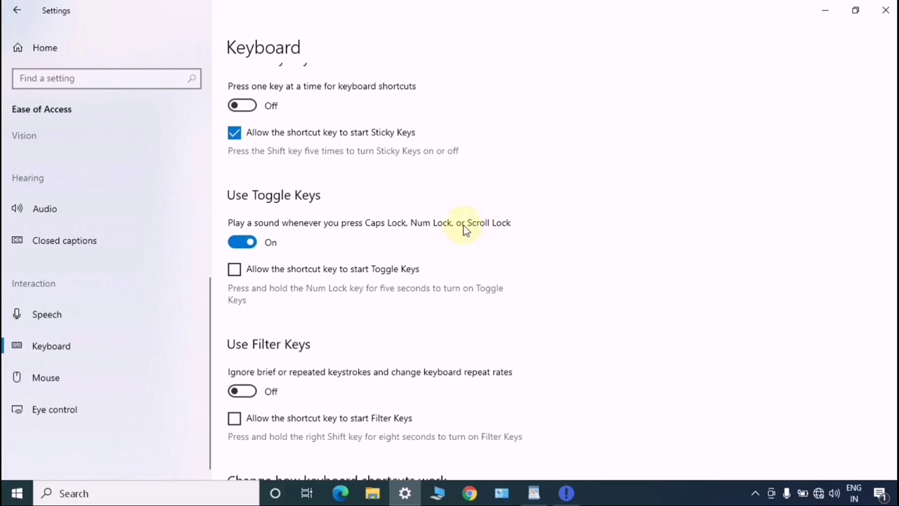
left_click_drag(241, 242, 256, 245)
left_click(244, 243)
left_click(256, 243)
left_click(256, 243)
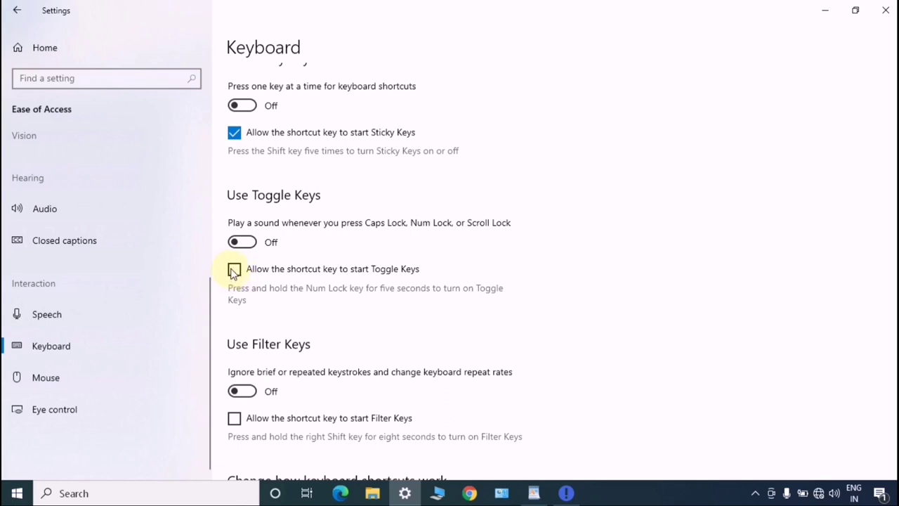
Minimize Settings and WordPad and examine the command labels in the desktop's context menu
scroll(235, 273, "down", 1)
scroll(235, 272, "down", 2)
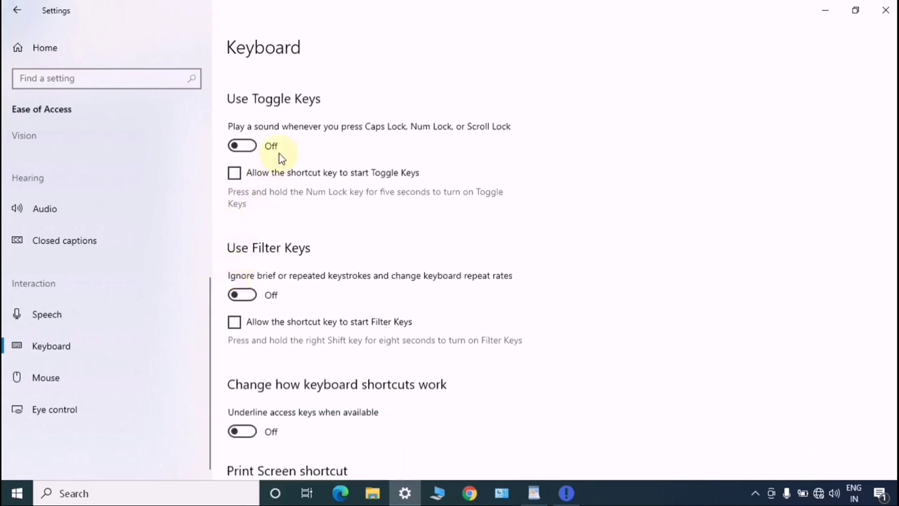
scroll(279, 156, "down", 3)
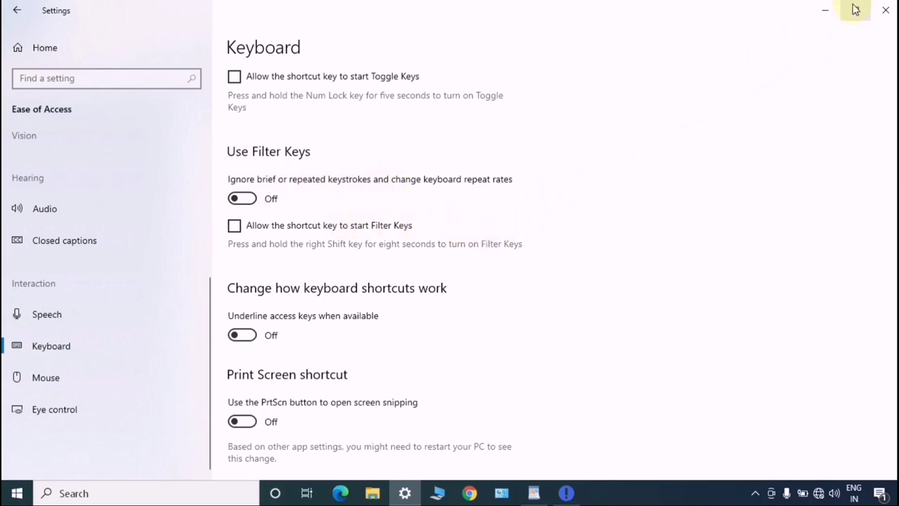
left_click(827, 10)
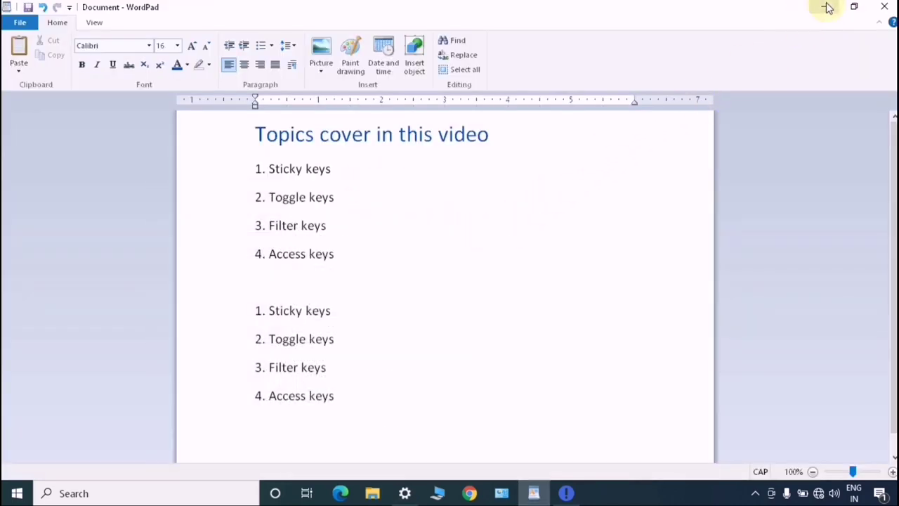
left_click(824, 7)
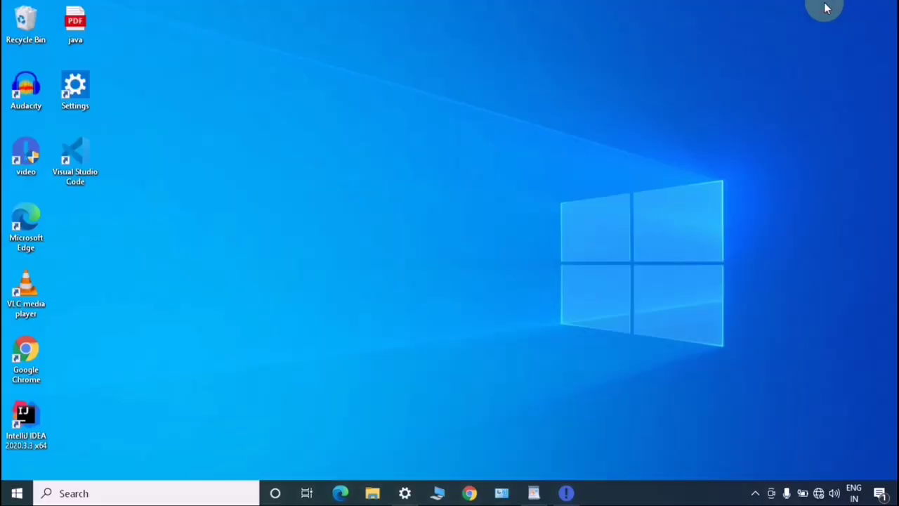
right_click(495, 137)
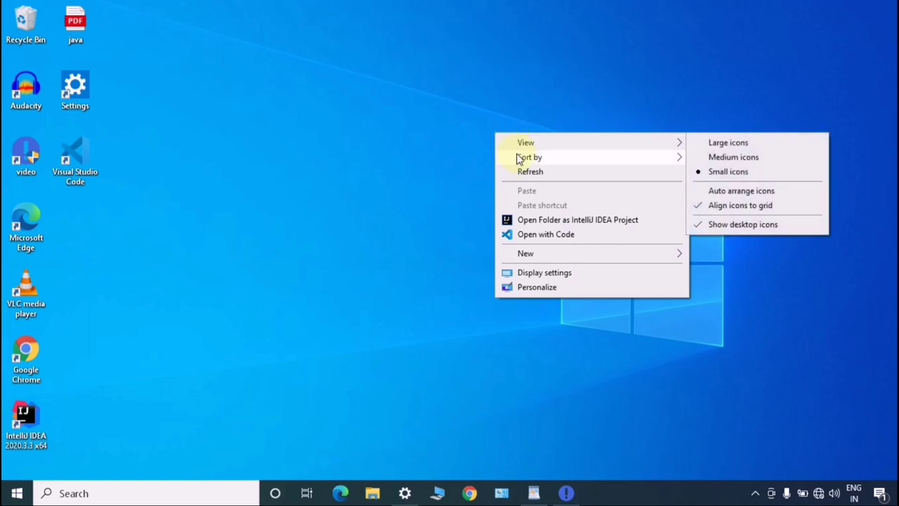
mouse_move(529, 144)
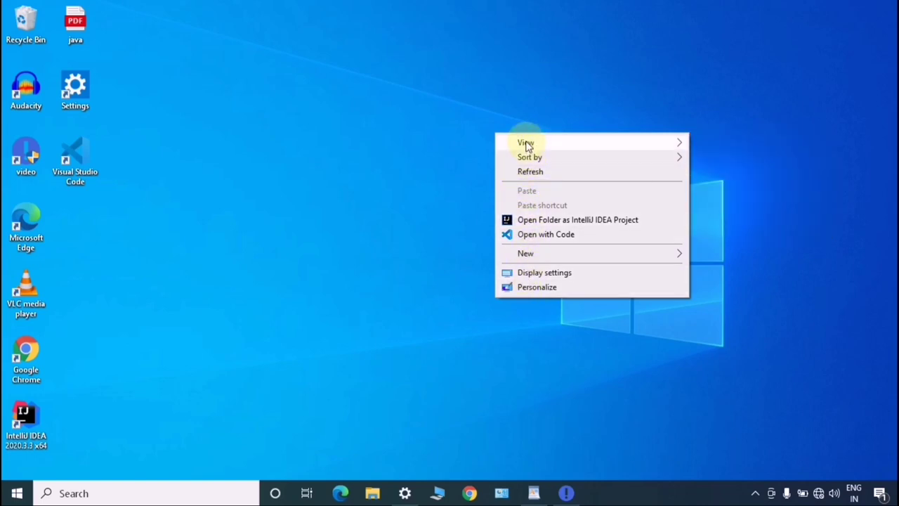
left_click(461, 288)
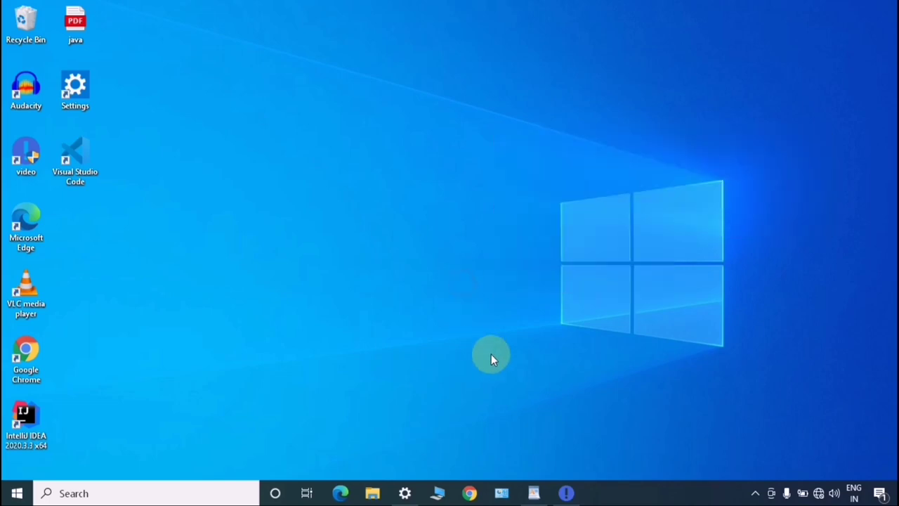
Return to Settings and turn on the underlining of access keys when available
left_click(405, 493)
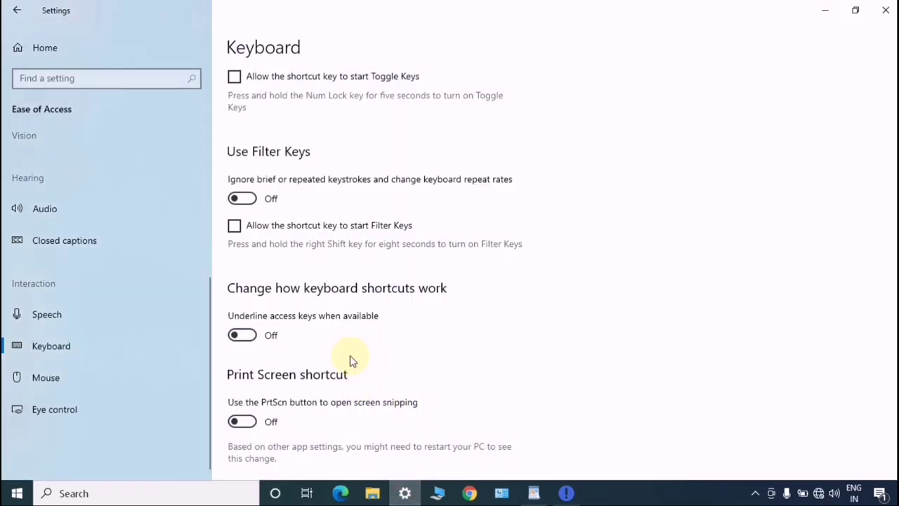
scroll(237, 358, "down", 1)
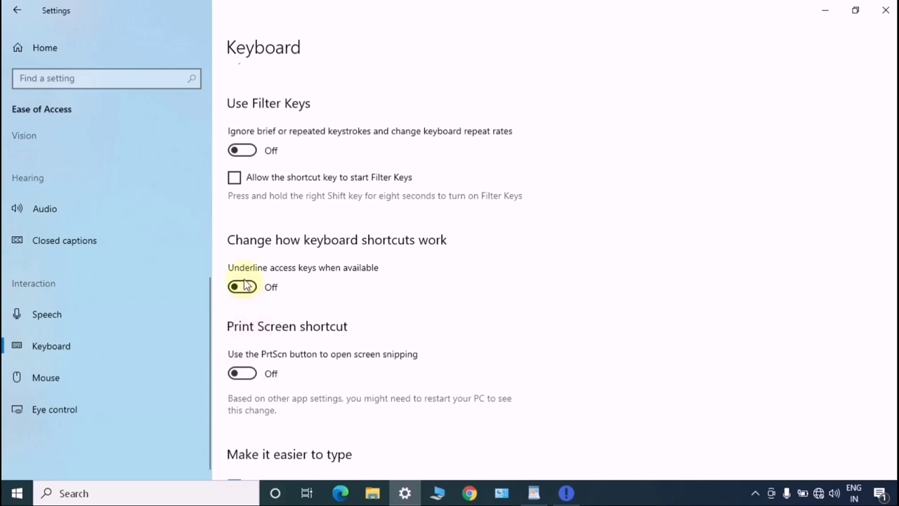
left_click(248, 288)
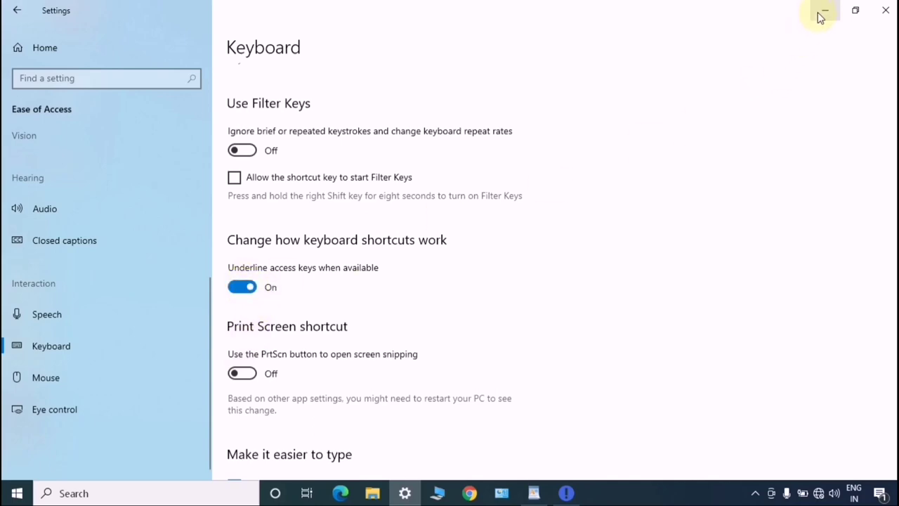
Minimize Settings, examine the access-key letters in the desktop's context menu, close it, and refresh the desktop
left_click(824, 11)
right_click(624, 87)
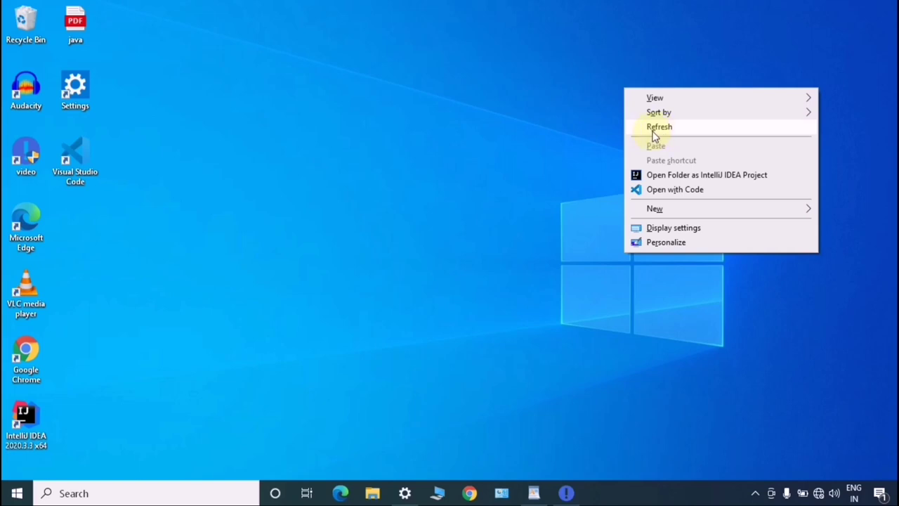
left_click(542, 151)
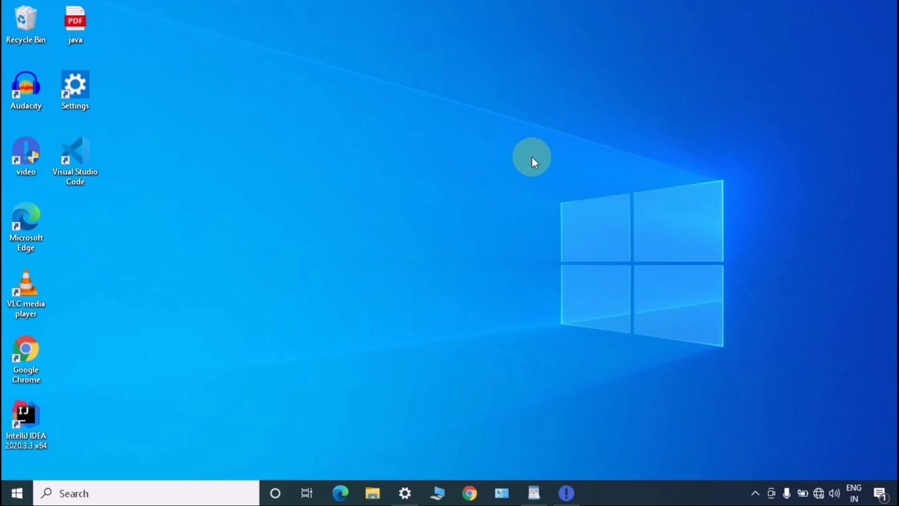
key("F5")
In Settings, turn on using the PrtScn button to open screen snipping
left_click(406, 493)
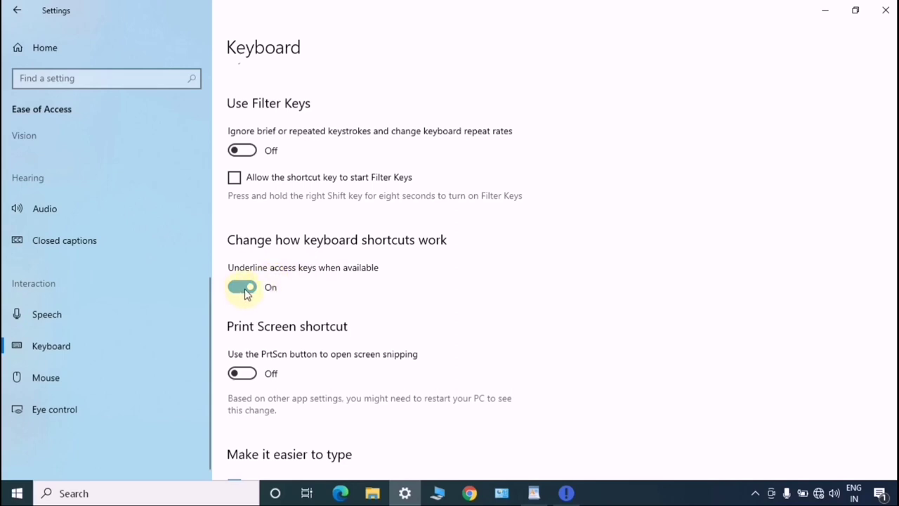
scroll(256, 290, "down", 1)
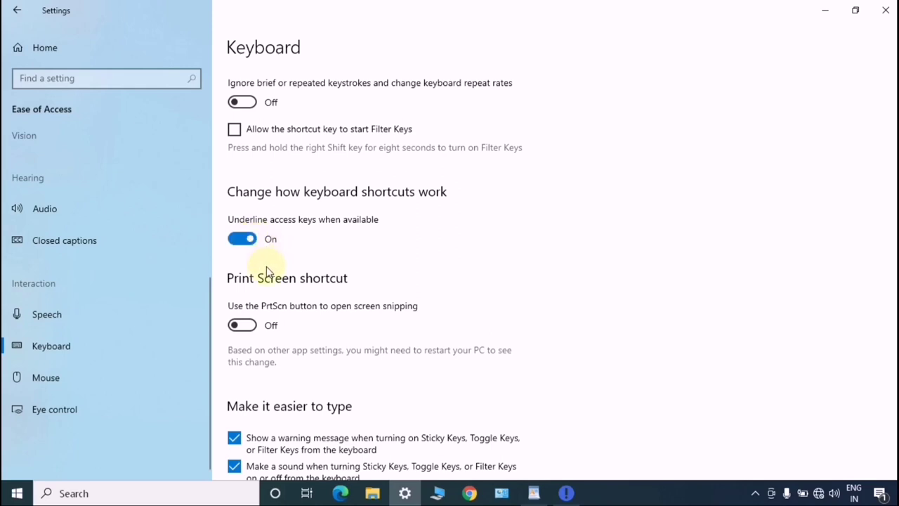
scroll(267, 273, "down", 2)
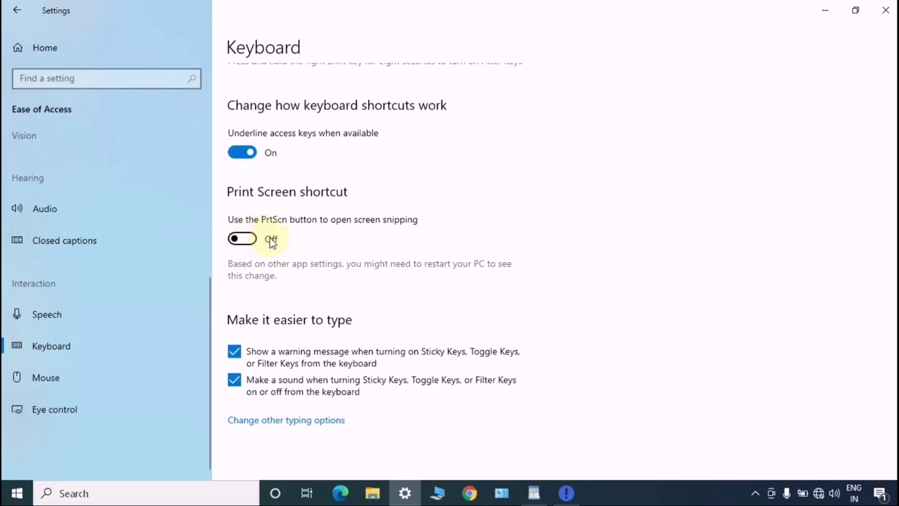
scroll(292, 259, "up", 1)
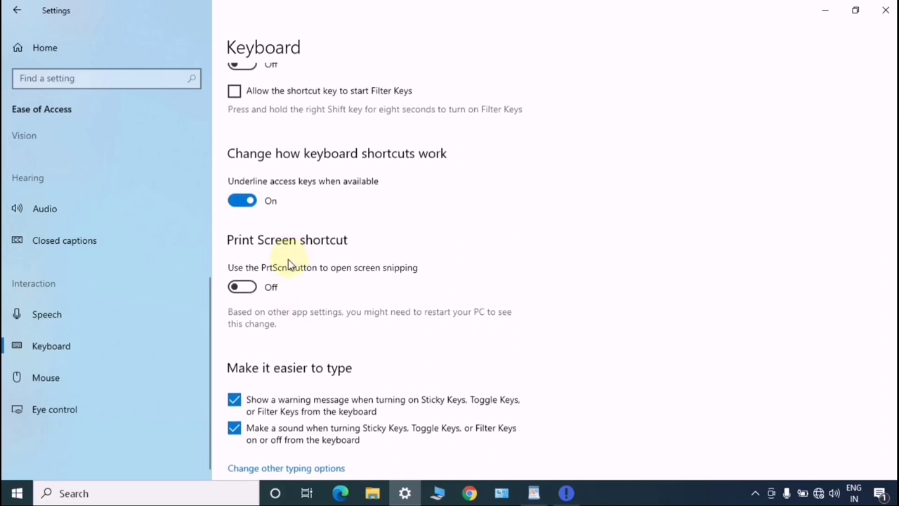
scroll(288, 263, "down", 1)
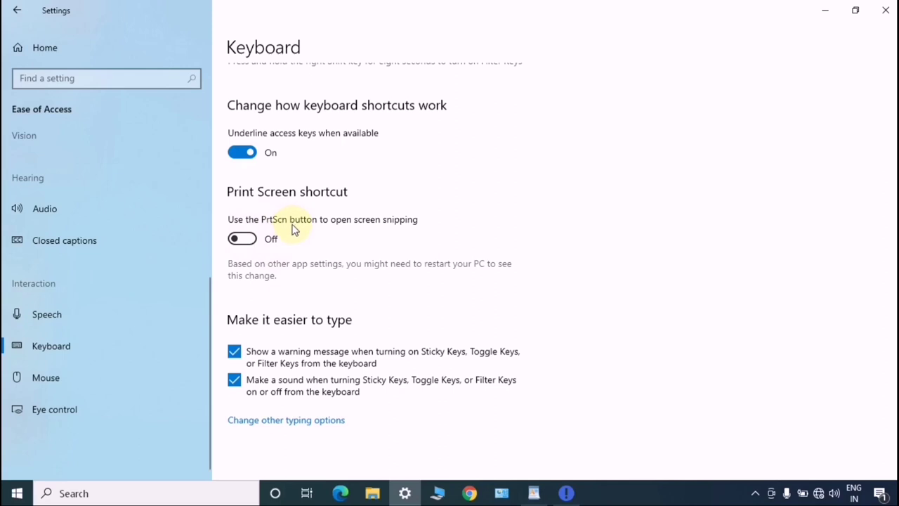
left_click(242, 239)
Go back to the start of the Keyboard settings and open the On-Screen Keyboard
scroll(475, 265, "up", 3)
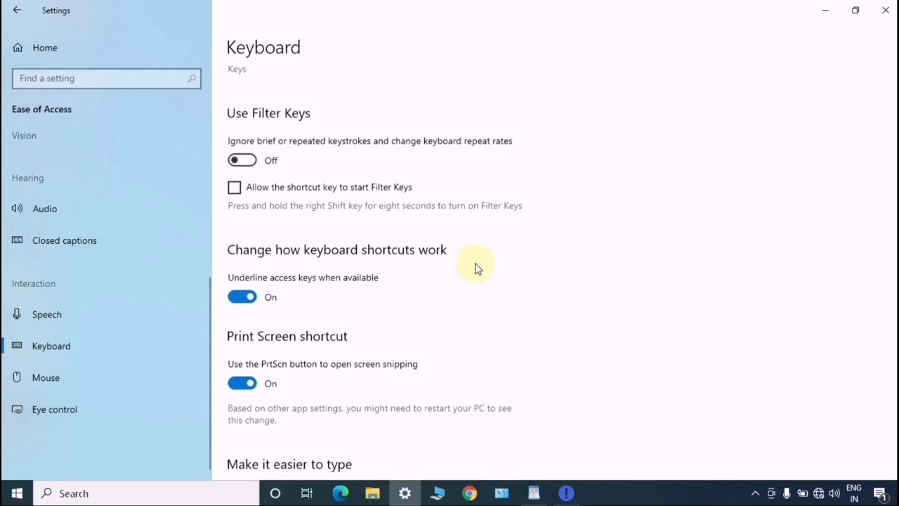
scroll(475, 267, "up", 8)
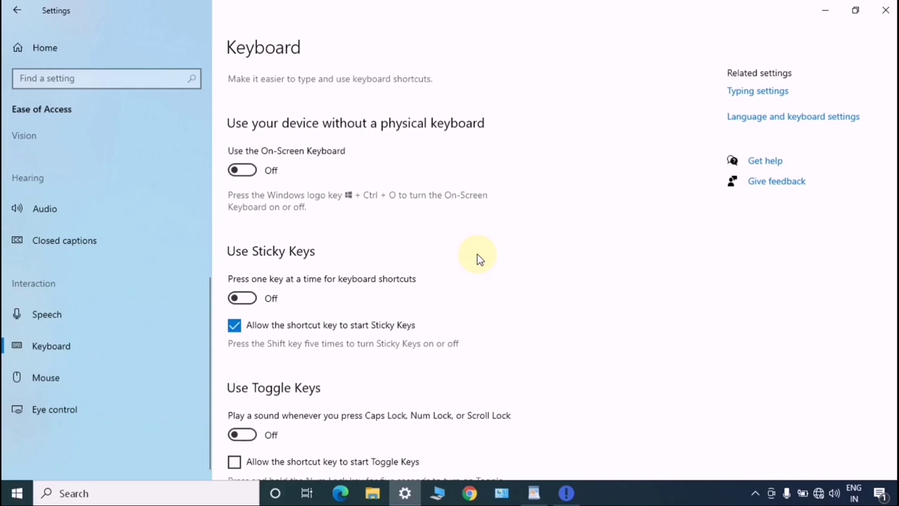
key("super+ctrl+o")
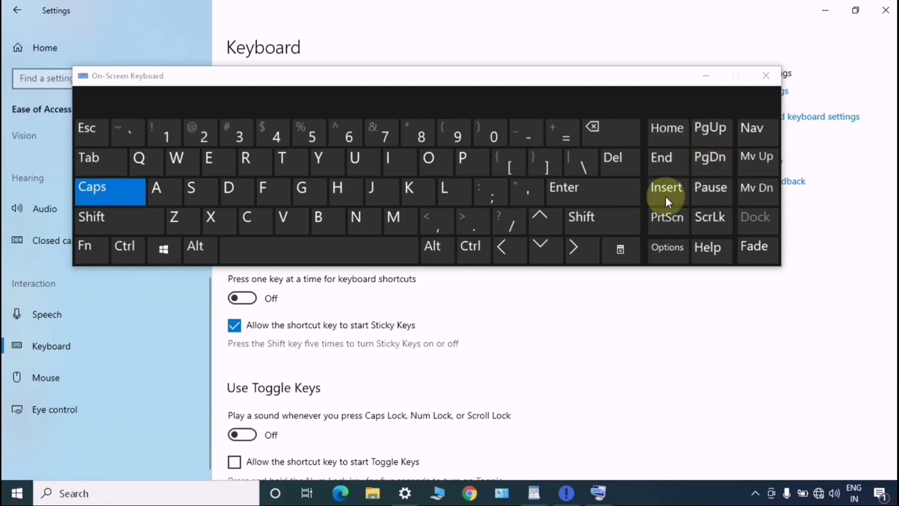
Minimize the On-Screen Keyboard, take a rectangular snip of the upper half of the screen, and dismiss the Snip & Sketch notification
left_click(705, 76)
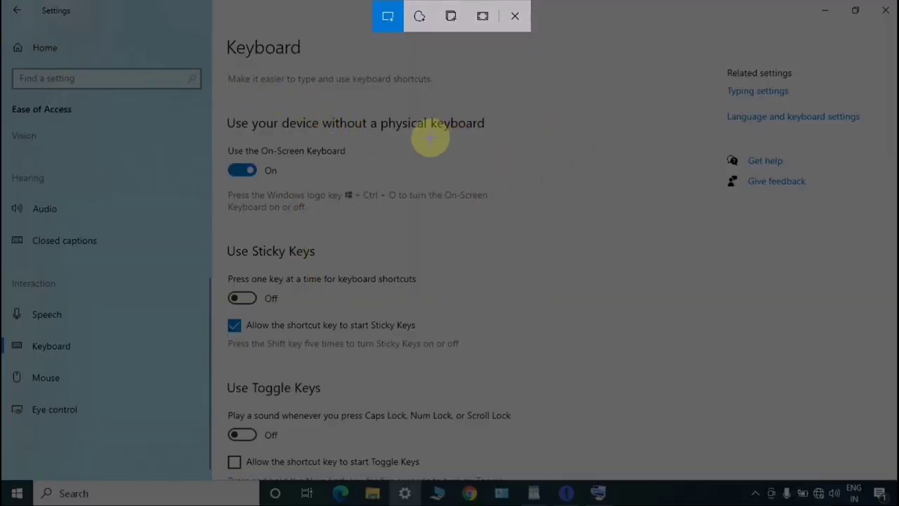
left_click_drag(2, 4, 884, 257)
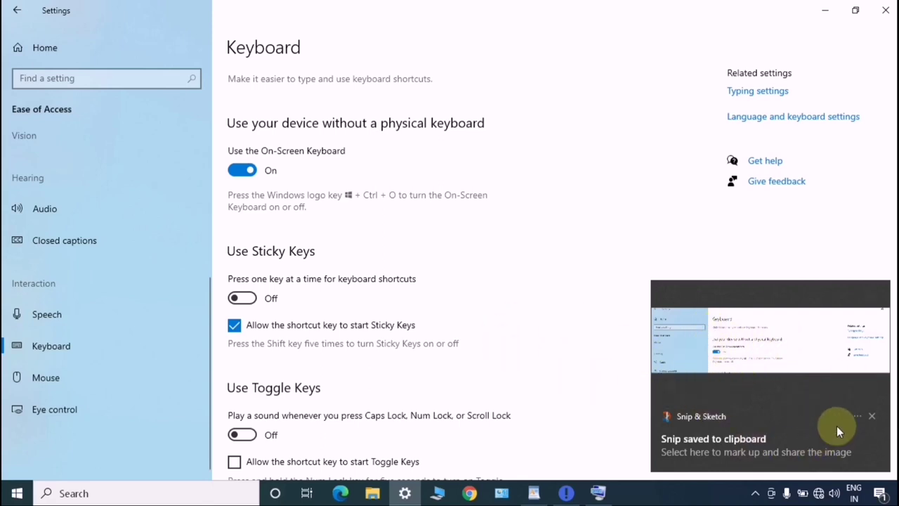
left_click(872, 416)
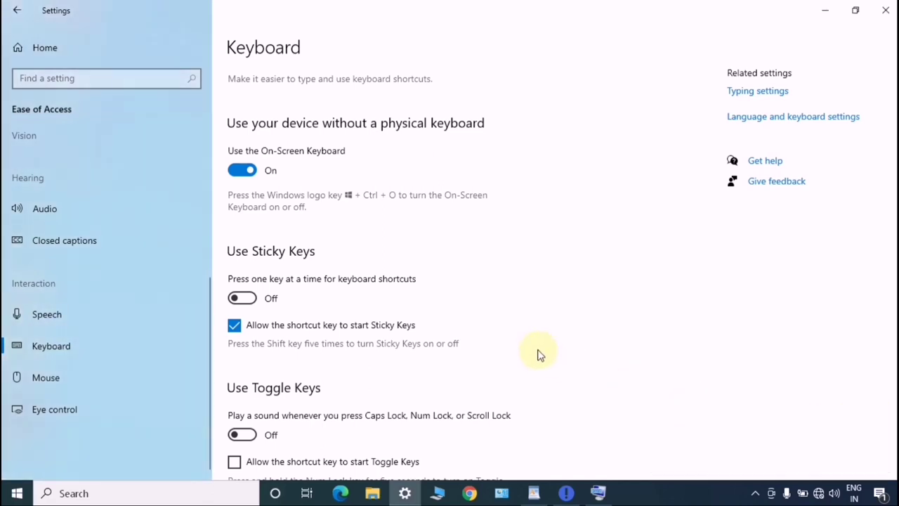
Under Make it easier to type, turn the warning message and sound options off, and turn both back on
scroll(396, 361, "down", 7)
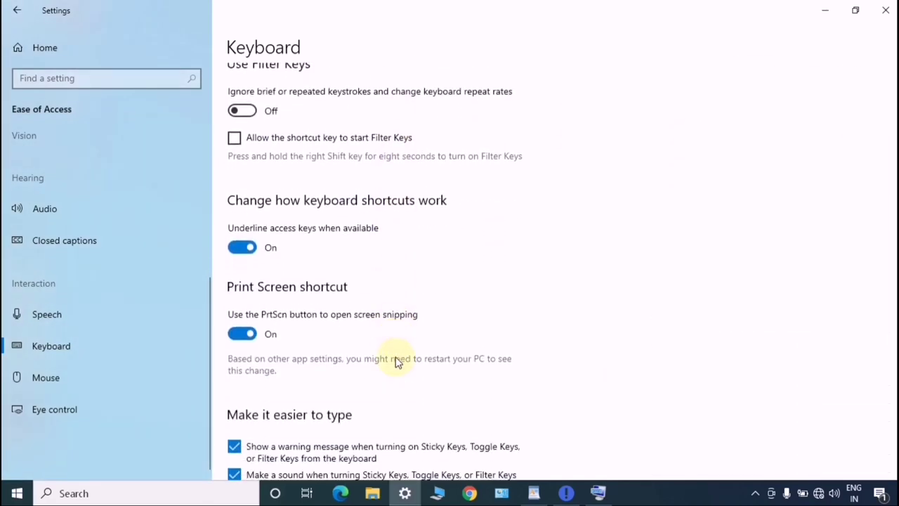
scroll(396, 362, "down", 1)
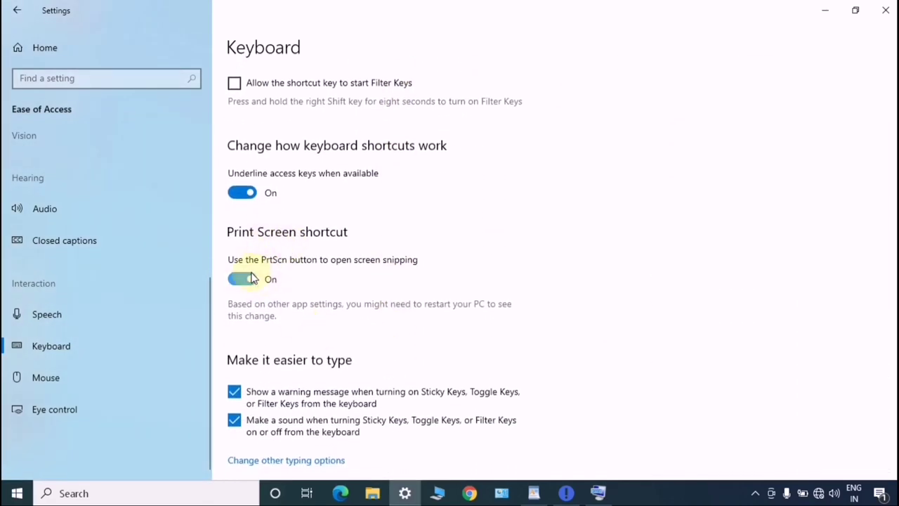
scroll(261, 284, "down", 1)
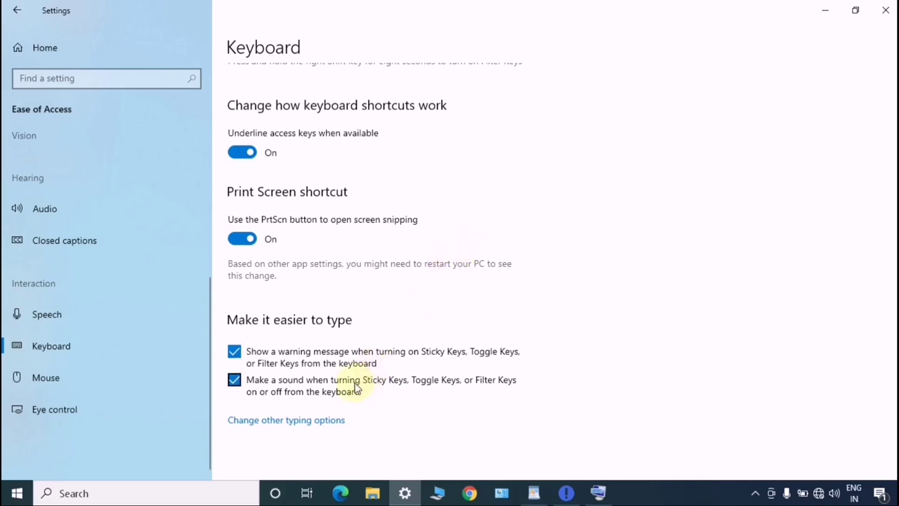
left_click(234, 352)
left_click(235, 380)
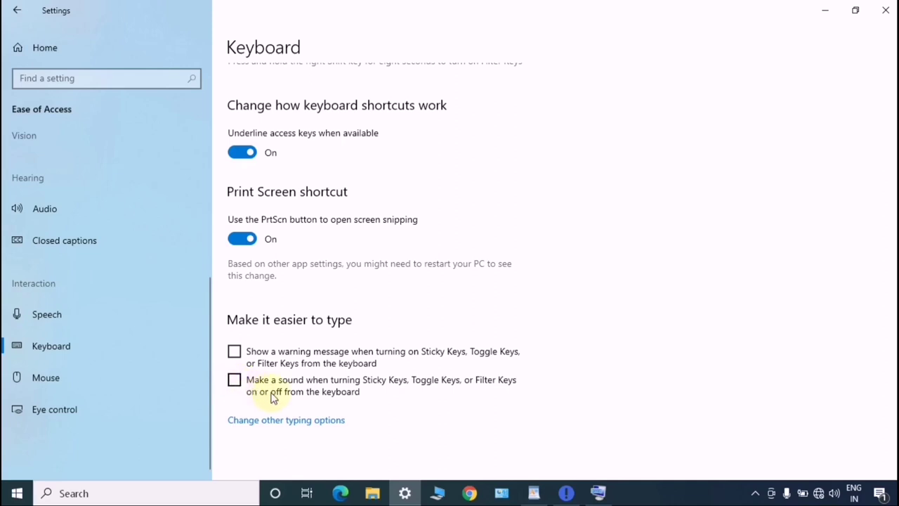
left_click(235, 379)
left_click(234, 352)
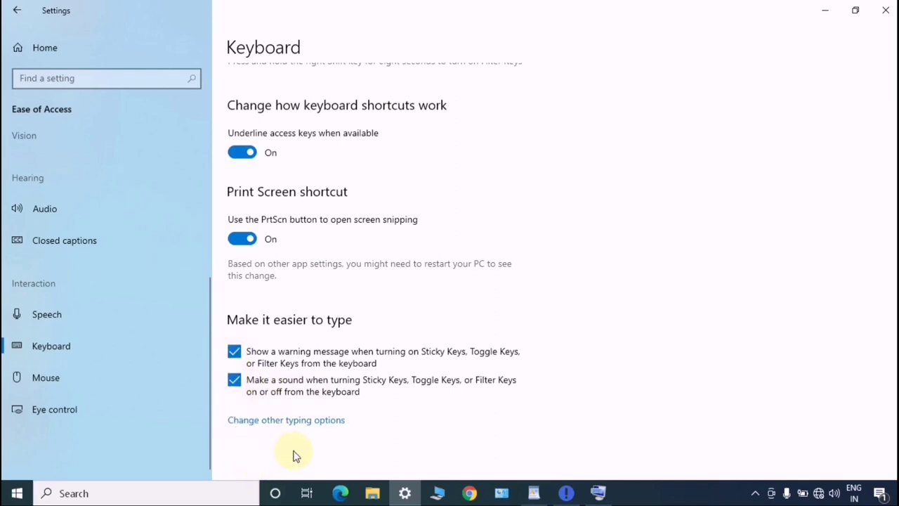
Open the other typing options, look over the spelling and typing settings, and return to the Ease of Access keyboard page
scroll(294, 453, "up", 1)
scroll(292, 450, "down", 1)
left_click(271, 421)
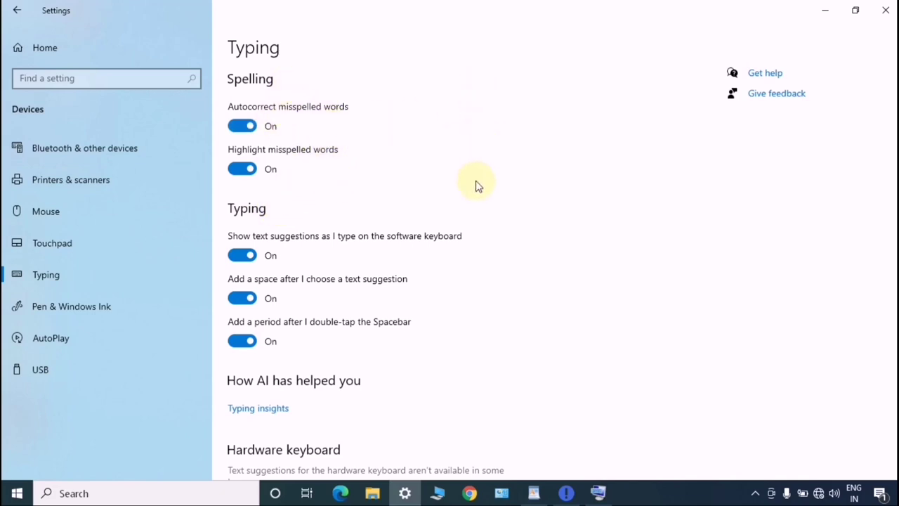
scroll(475, 186, "down", 1)
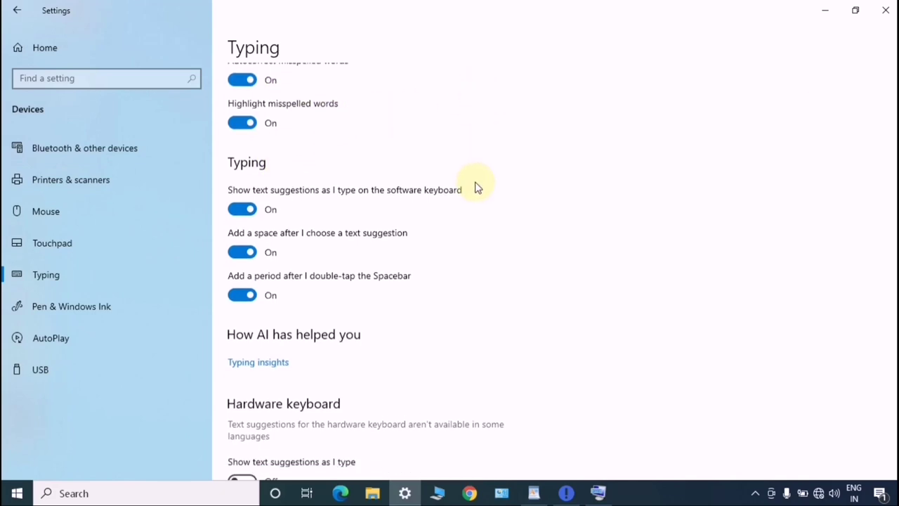
left_click(10, 17)
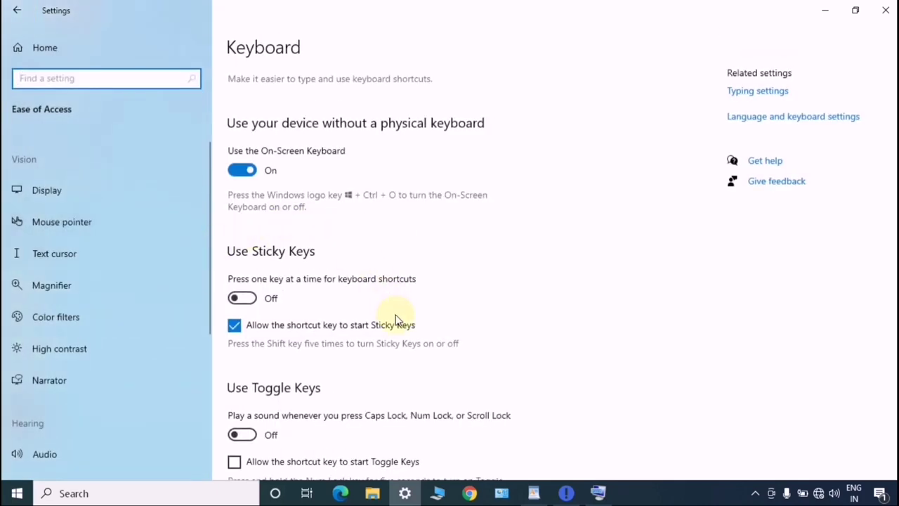
Review all sections of the Keyboard settings, from the On-Screen Keyboard through Make it easier to type, and return to the beginning
scroll(427, 351, "down", 4)
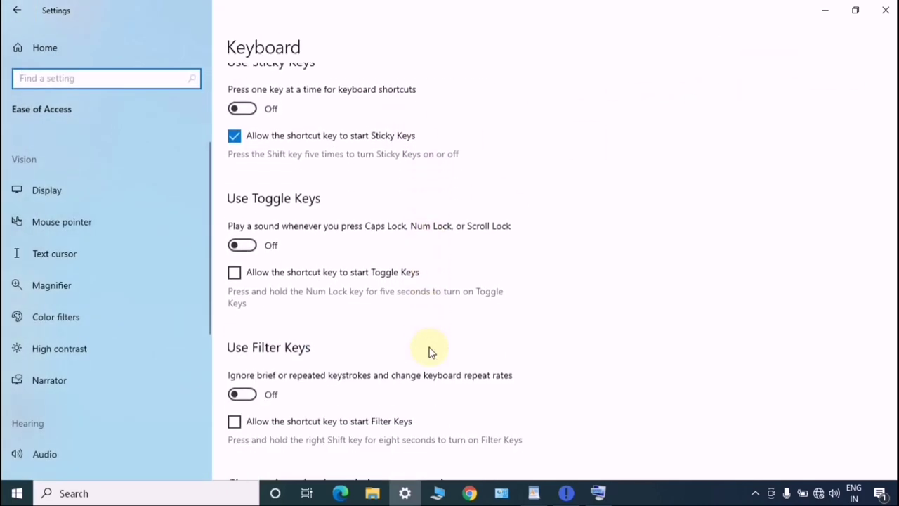
scroll(429, 351, "up", 2)
scroll(431, 351, "up", 1)
scroll(430, 351, "down", 4)
scroll(431, 351, "up", 3)
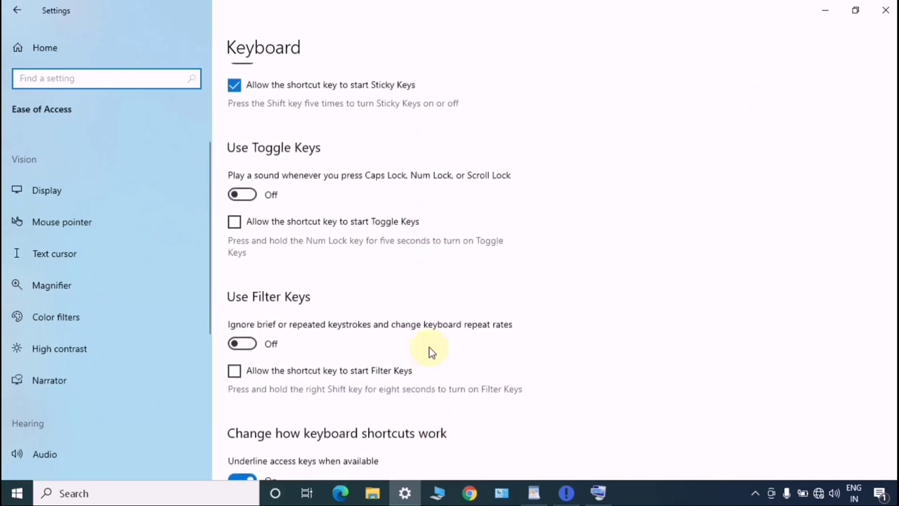
scroll(431, 351, "up", 1)
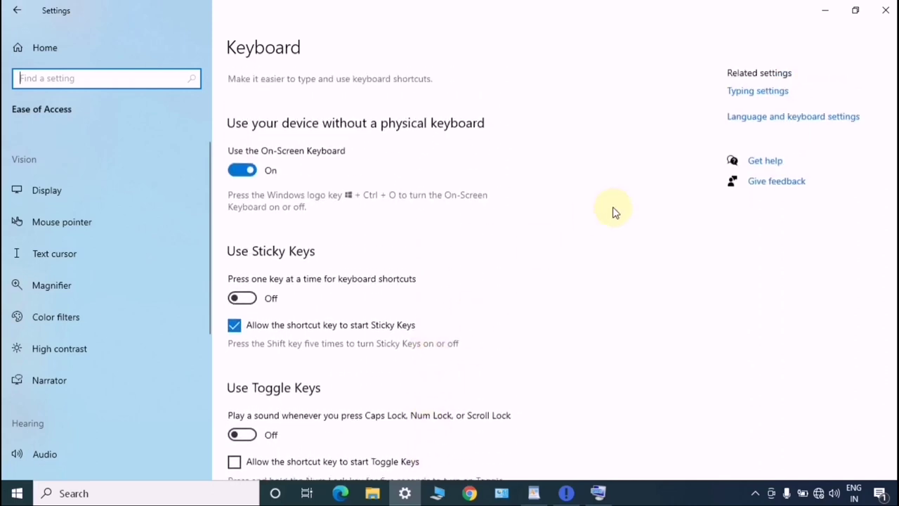
left_click(751, 102)
scroll(318, 165, "down", 1)
scroll(320, 169, "up", 1)
scroll(717, 271, "down", 3)
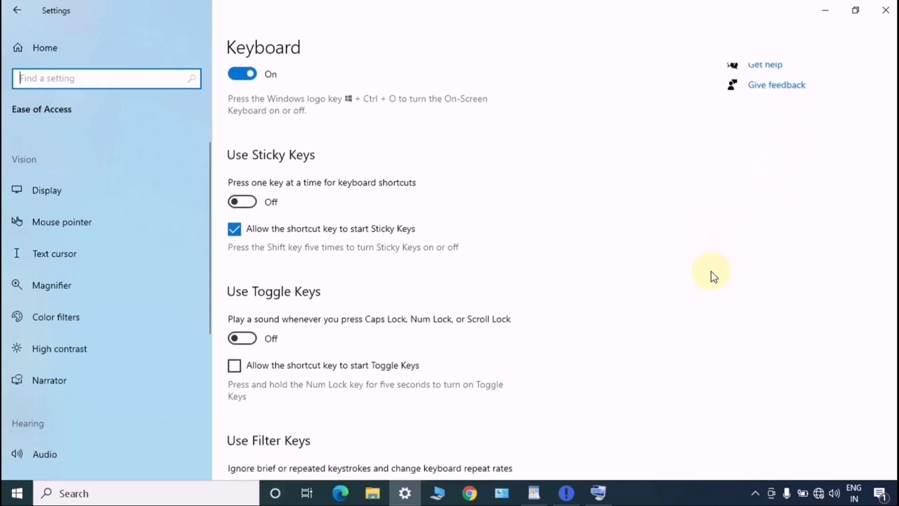
scroll(653, 246, "up", 3)
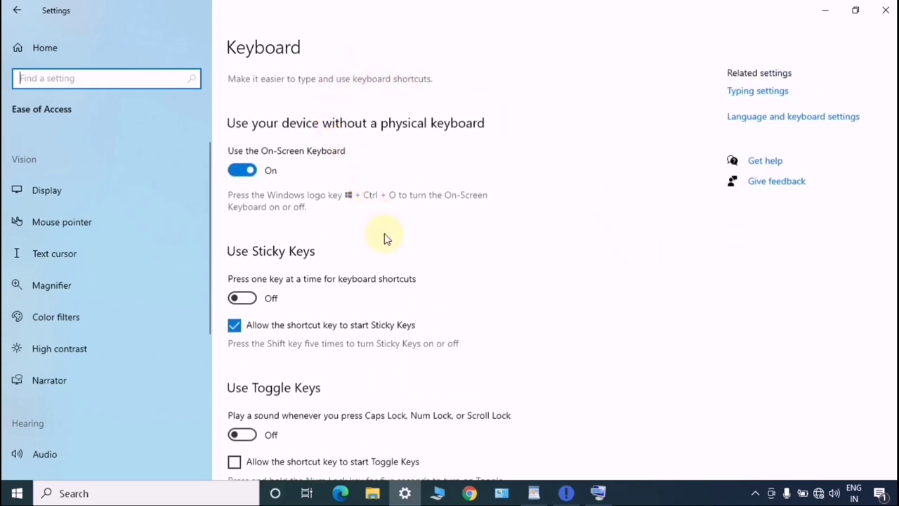
scroll(384, 234, "down", 10)
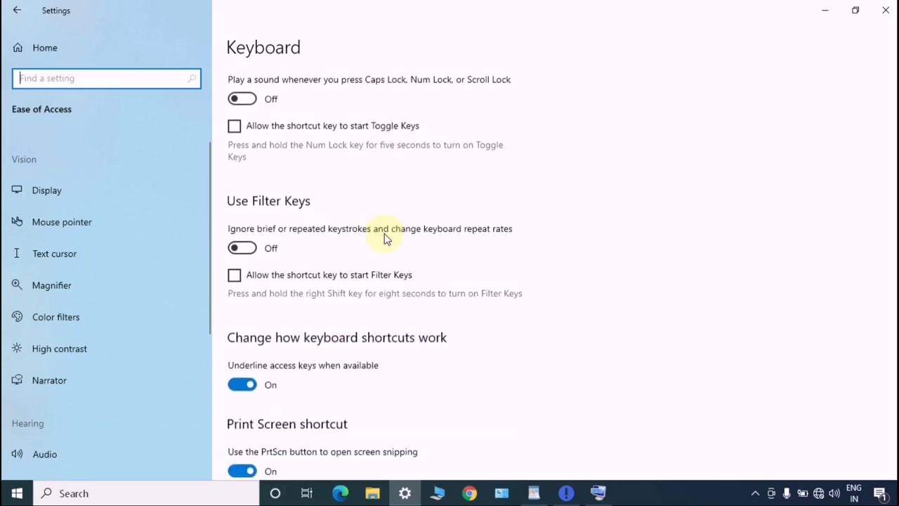
scroll(384, 233, "down", 4)
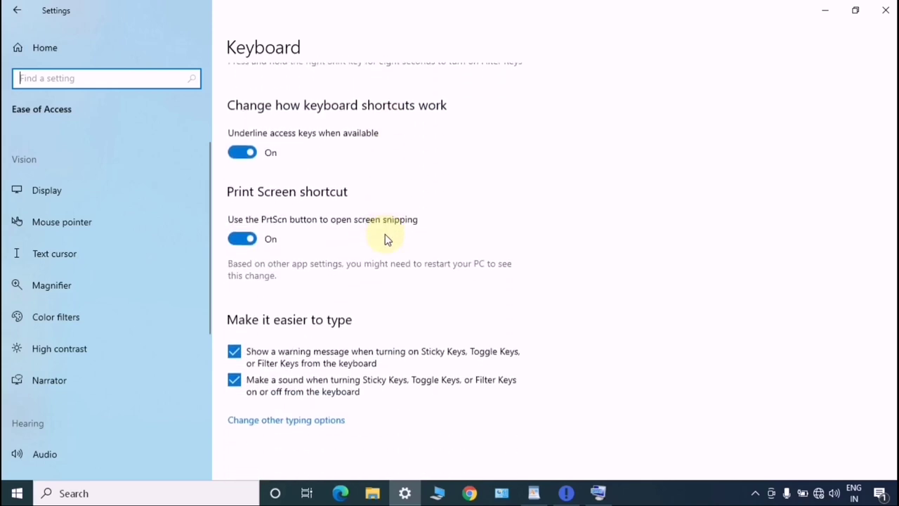
scroll(385, 239, "up", 5)
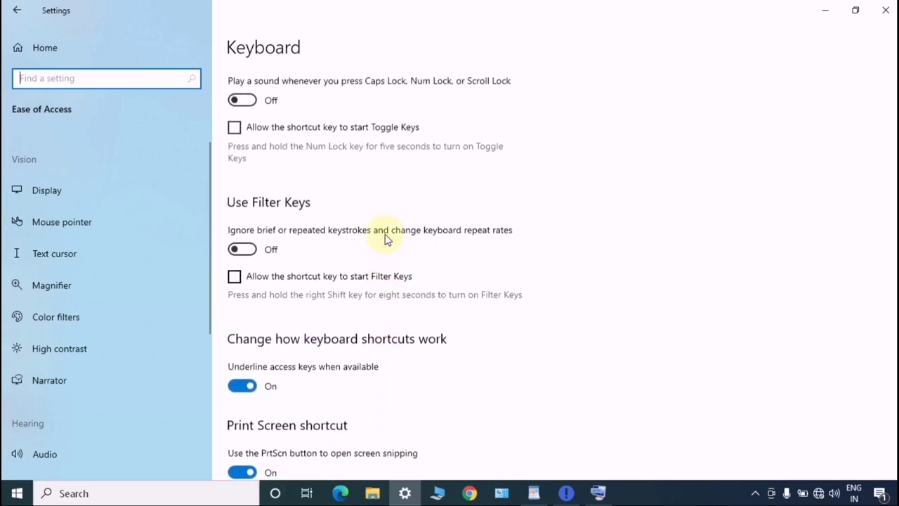
scroll(385, 239, "up", 5)
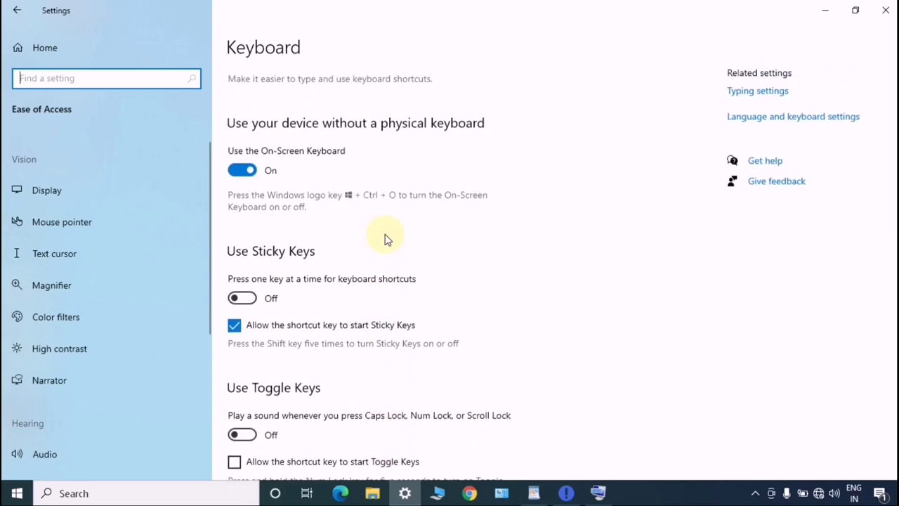